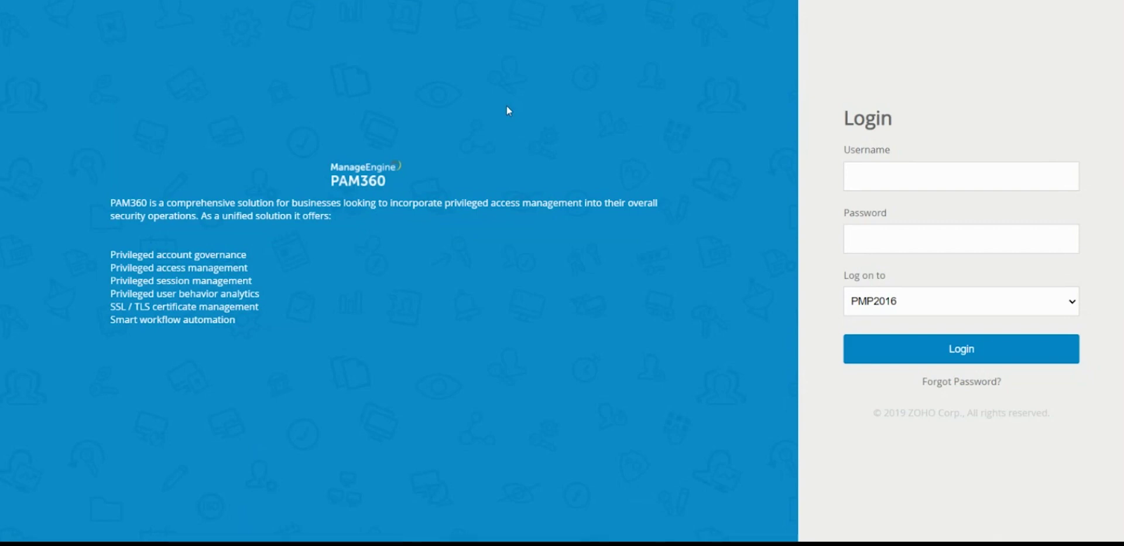
Log in with the admin username and the account password, using Local Authentication.
{"action": "left_click", "coordinate": [884, 168]}
{"action": "type", "text": "admin"}
{"action": "key", "text": "Tab"}
{"action": "type", "text": "*********"}
{"action": "key", "text": "Tab"}
{"action": "key", "text": "Down"}
{"action": "left_click", "coordinate": [888, 177]}
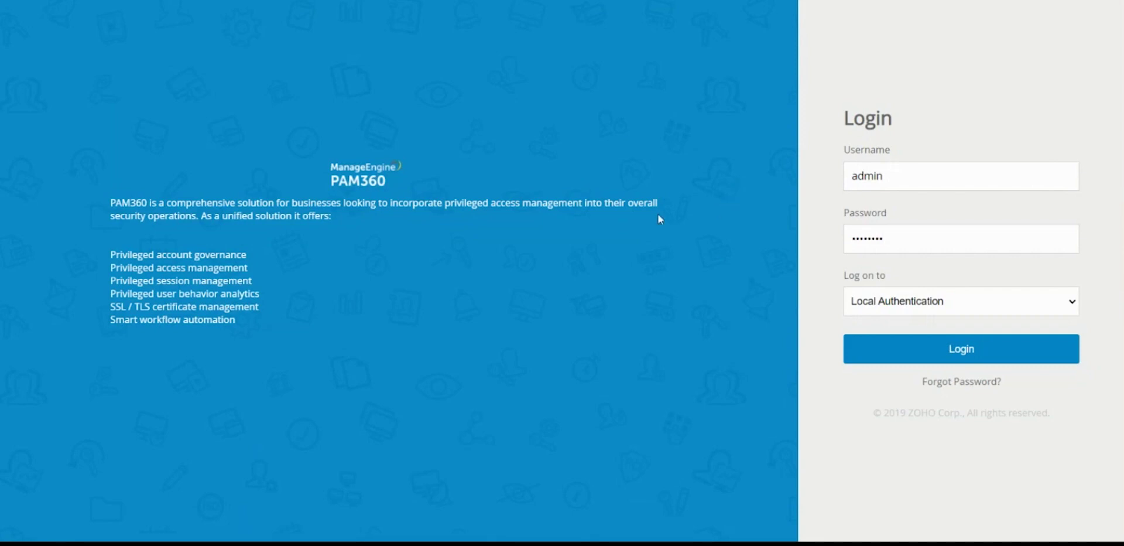
{"action": "key", "text": "Return"}
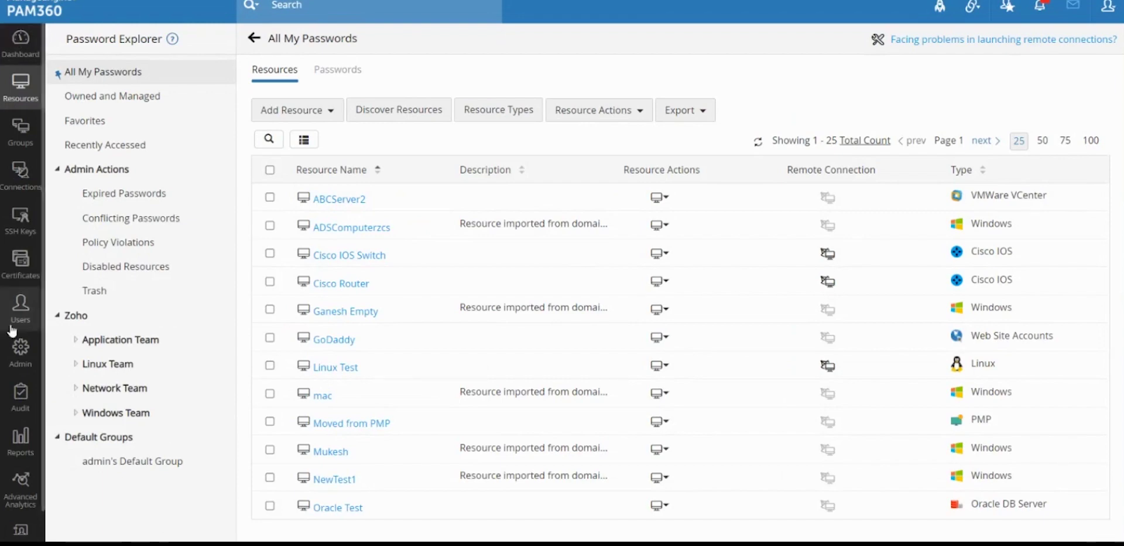
Open the download dialog for the 64-bit C# Windows Agent from the PAM360 Agents admin settings.
{"action": "left_click", "coordinate": [11, 364]}
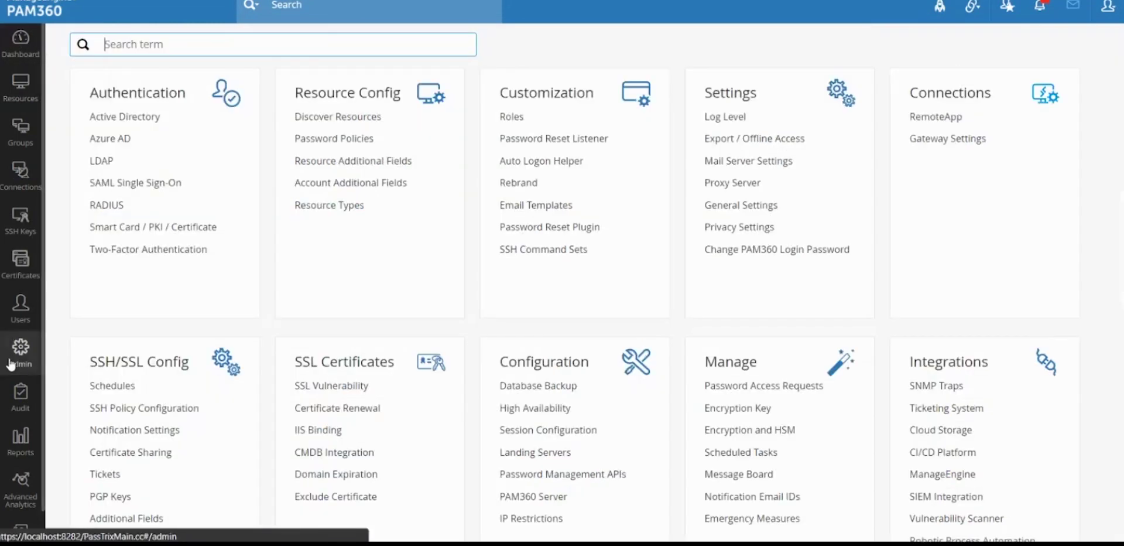
{"action": "scroll", "coordinate": [413, 305], "scroll_direction": "down", "scroll_amount": 5}
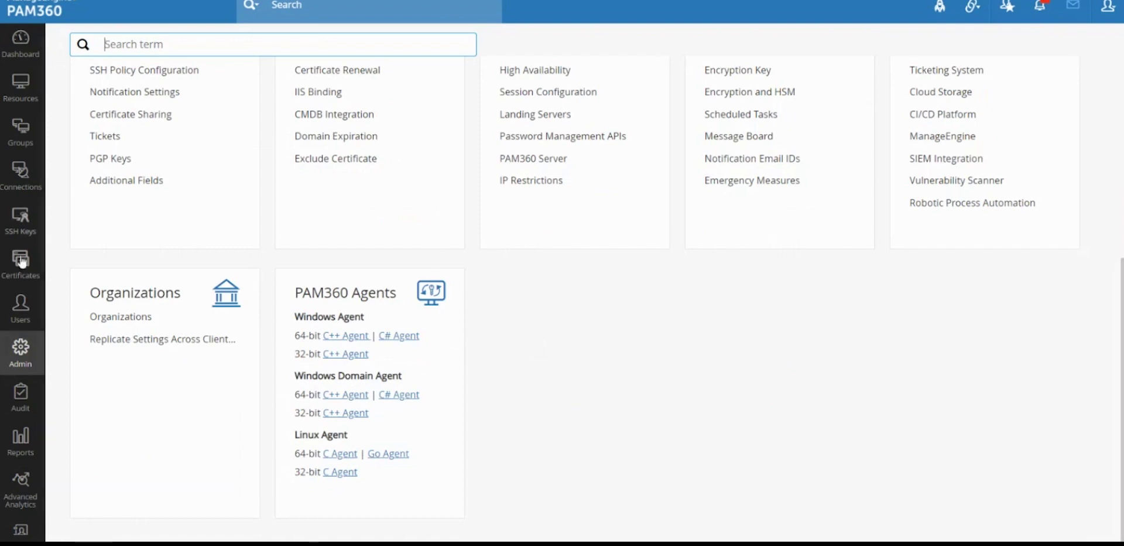
{"action": "left_click_drag", "start_coordinate": [312, 293], "coordinate": [397, 293]}
{"action": "left_click", "coordinate": [397, 292]}
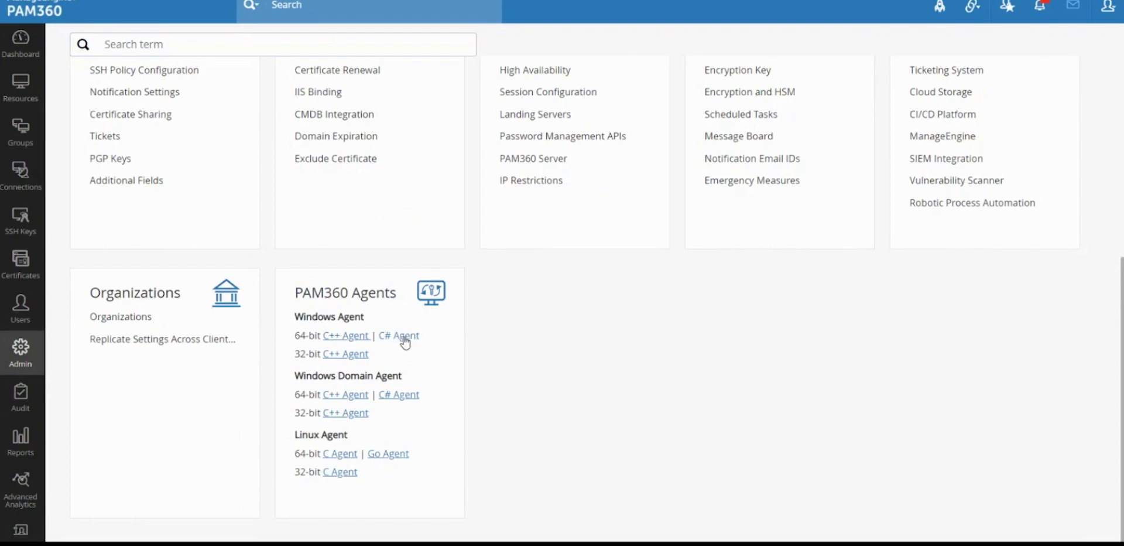
{"action": "left_click", "coordinate": [404, 338]}
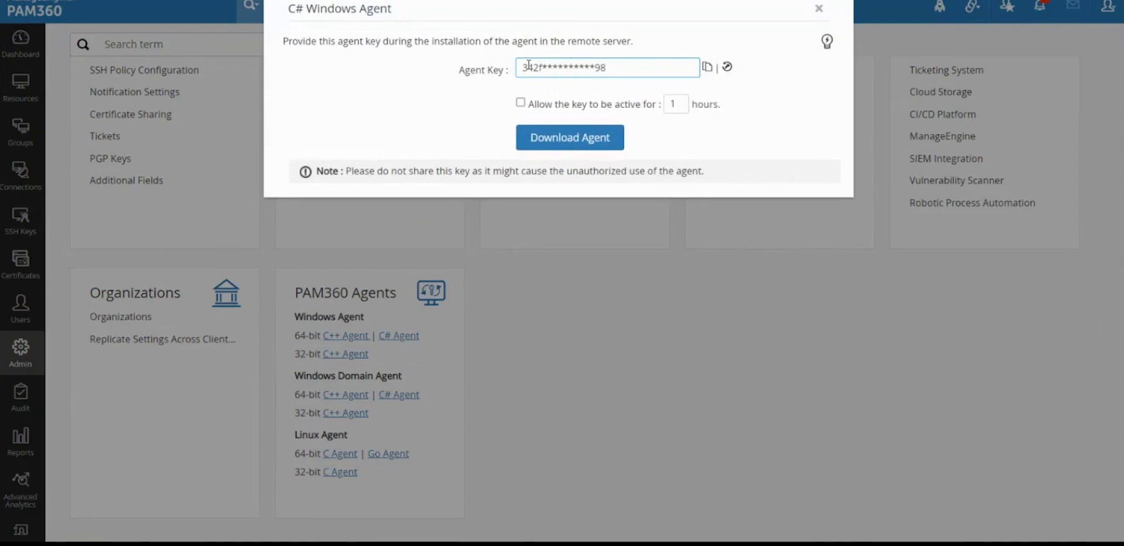
Copy the agent key and paste it into a new Notepad document, keeping Notepad minimized.
{"action": "left_click", "coordinate": [708, 68]}
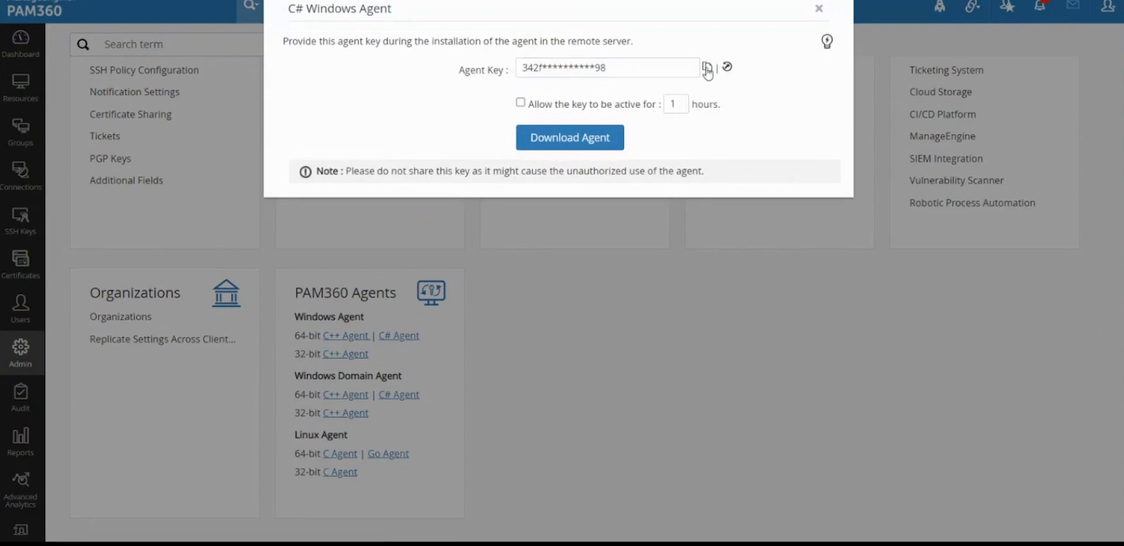
{"action": "key", "text": "super+r"}
{"action": "type", "text": "notepad"}
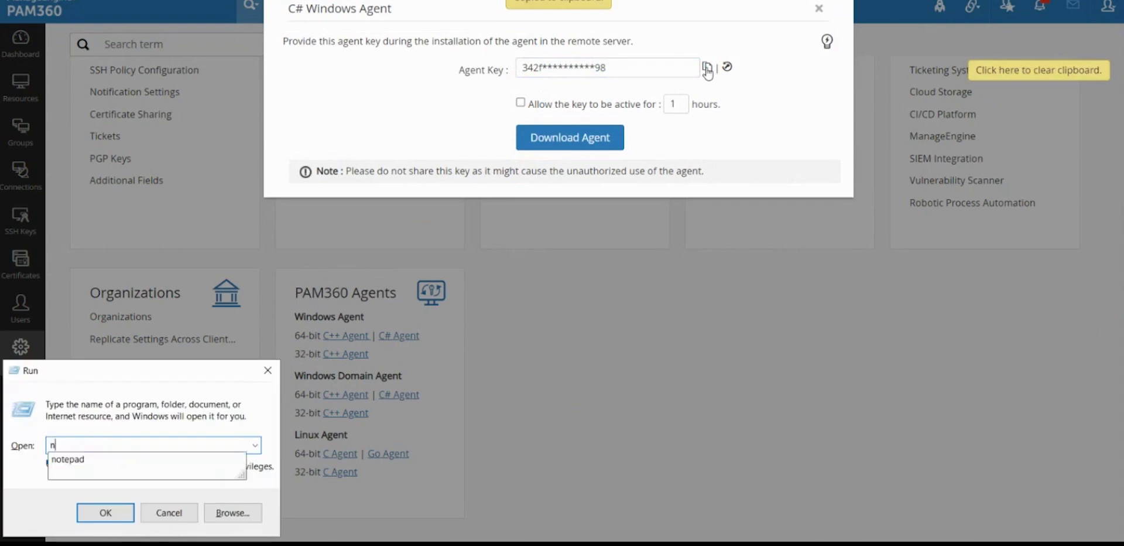
{"action": "key", "text": "Return"}
{"action": "key", "text": "ctrl+v"}
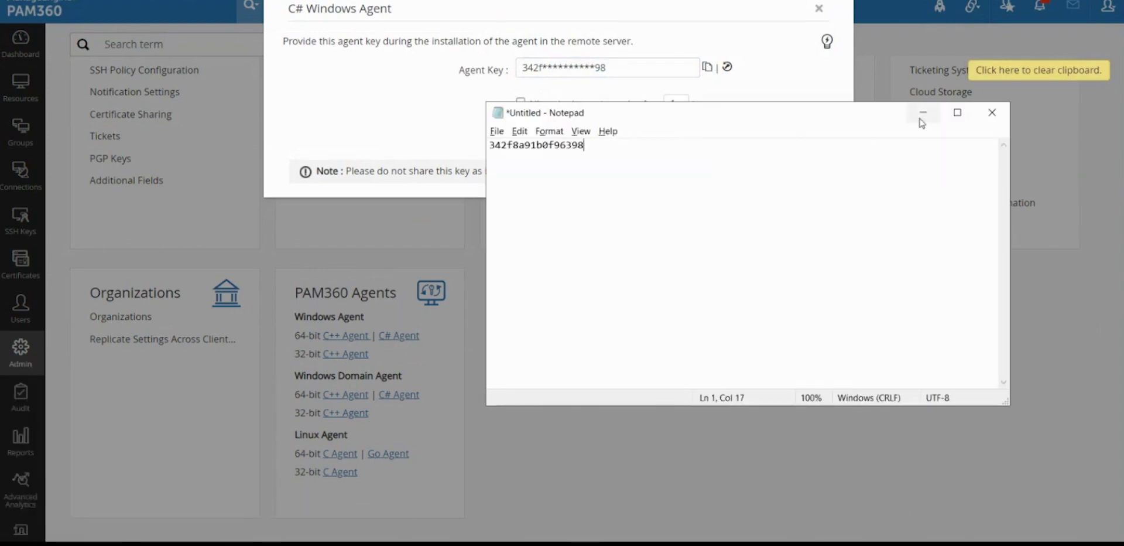
{"action": "left_click", "coordinate": [924, 113]}
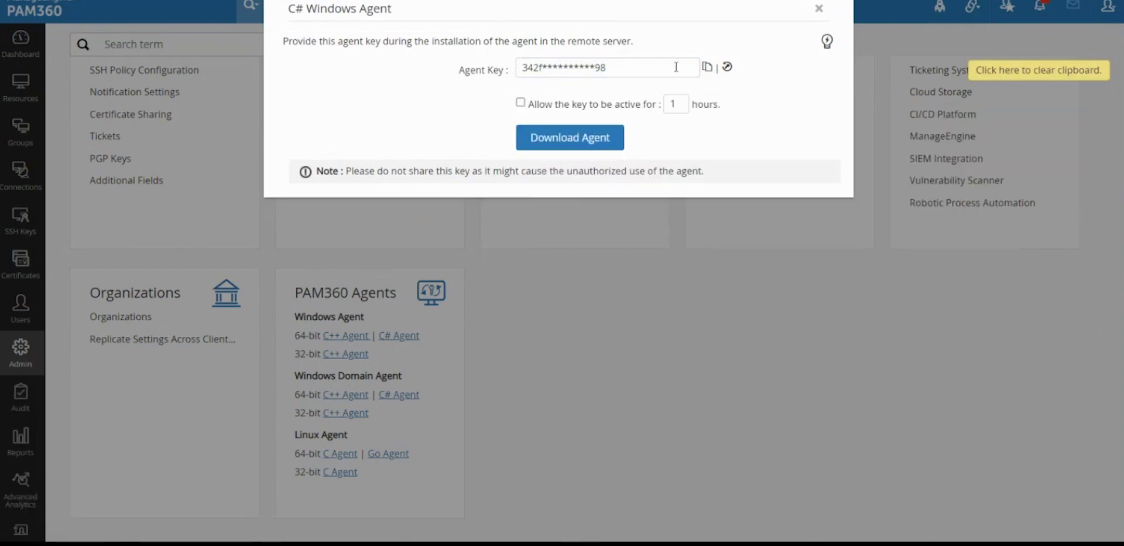
Allow the agent key to be active for 1 hour and download PAM360_WindowsAgent_CS.zip to drive D.
{"action": "left_click", "coordinate": [521, 103]}
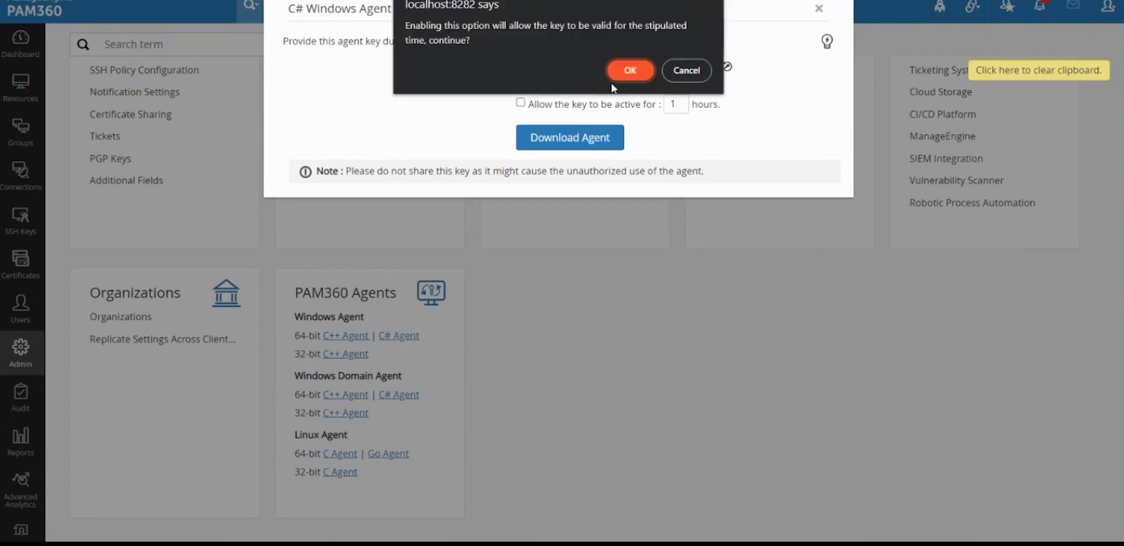
{"action": "left_click", "coordinate": [631, 70]}
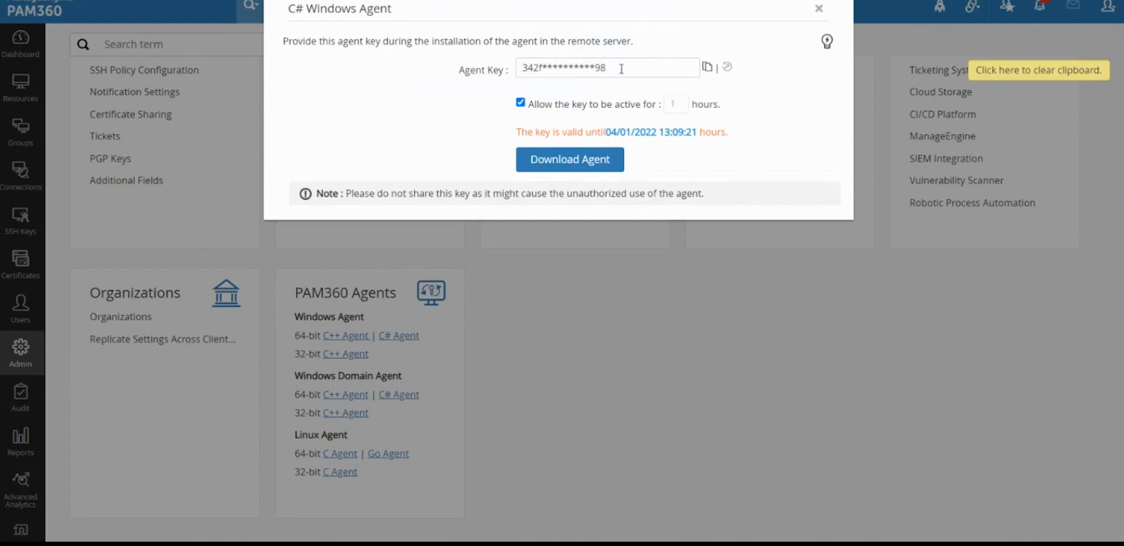
{"action": "left_click", "coordinate": [575, 161]}
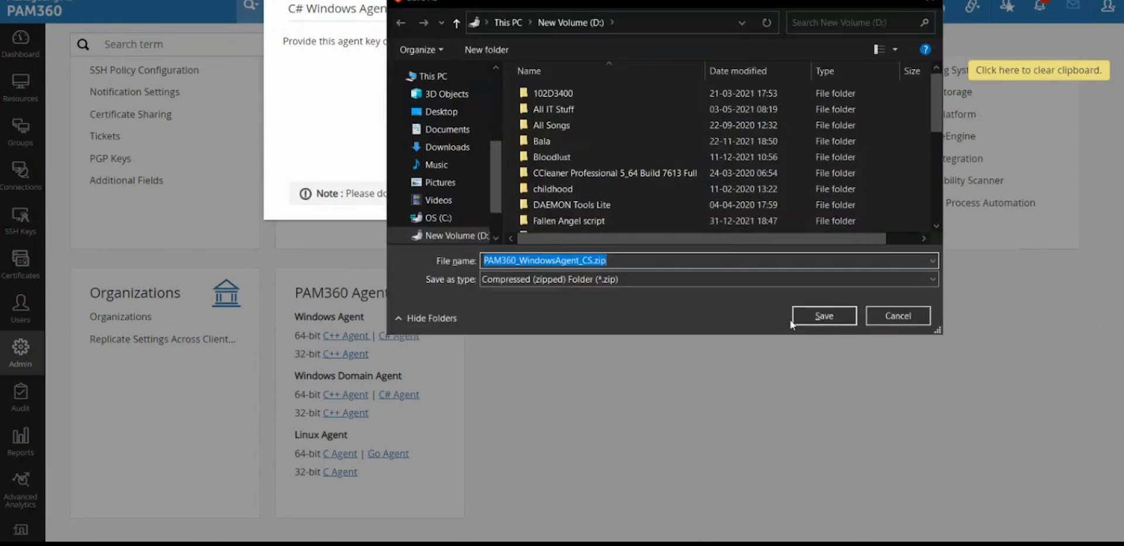
{"action": "left_click", "coordinate": [890, 384]}
Extract PAM360_WindowsAgent_CS.zip on drive D into a folder of the same name with 7-Zip.
{"action": "left_click", "coordinate": [150, 521]}
{"action": "left_click", "coordinate": [193, 470]}
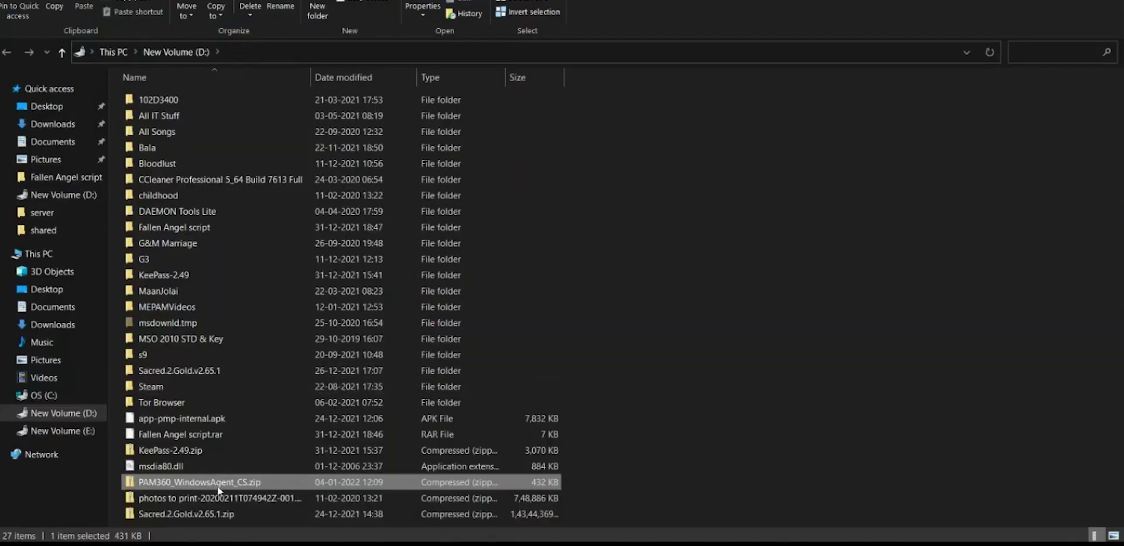
{"action": "right_click", "coordinate": [217, 488]}
{"action": "mouse_move", "coordinate": [354, 230]}
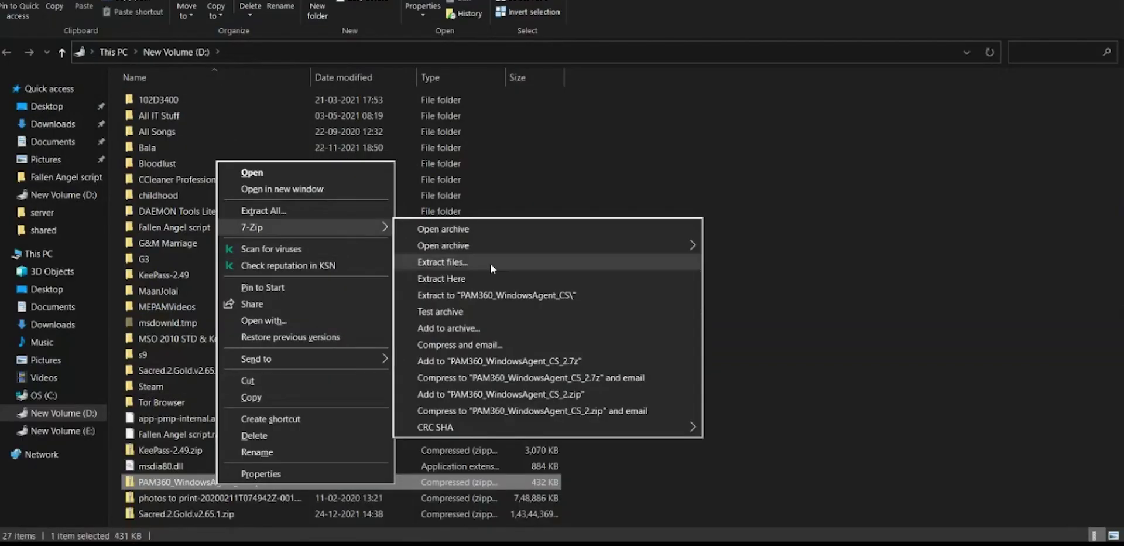
{"action": "left_click", "coordinate": [501, 296]}
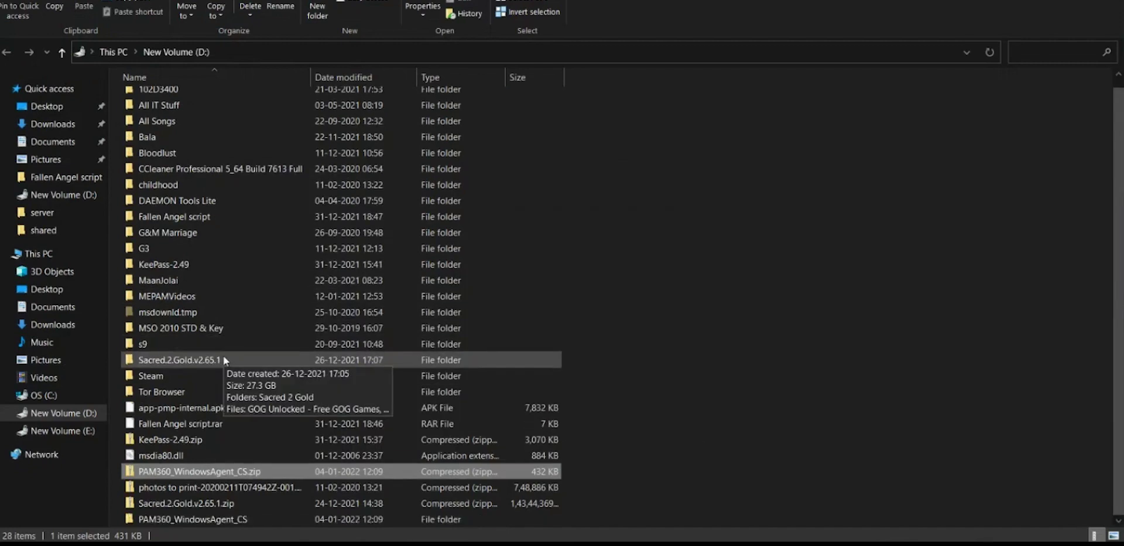
Run AgentInstaller.exe as administrator from the bin folder inside the extracted PAM360Agent folder.
{"action": "double_click", "coordinate": [192, 519]}
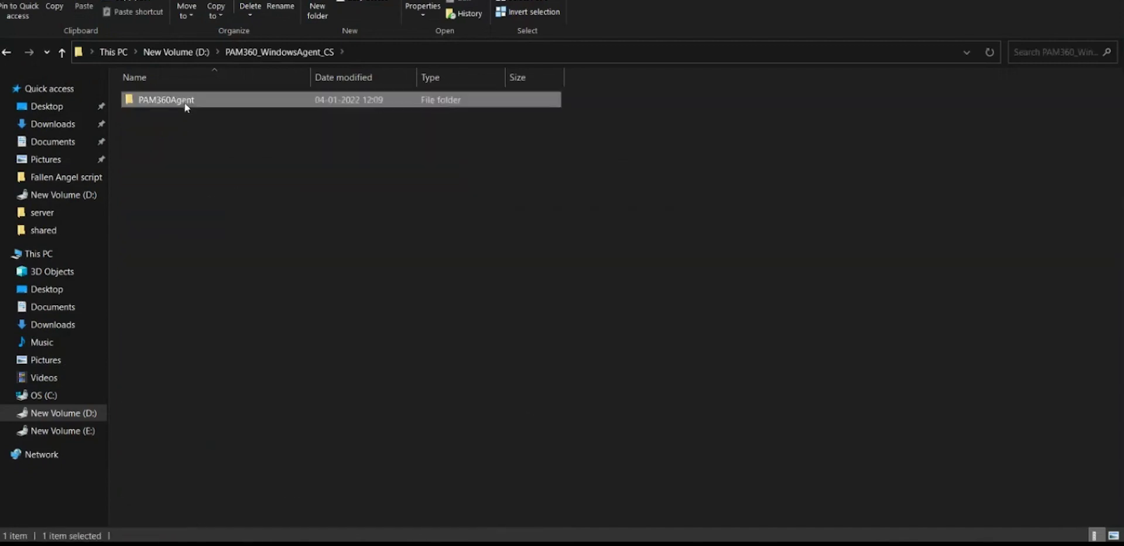
{"action": "double_click", "coordinate": [184, 103]}
{"action": "double_click", "coordinate": [159, 103]}
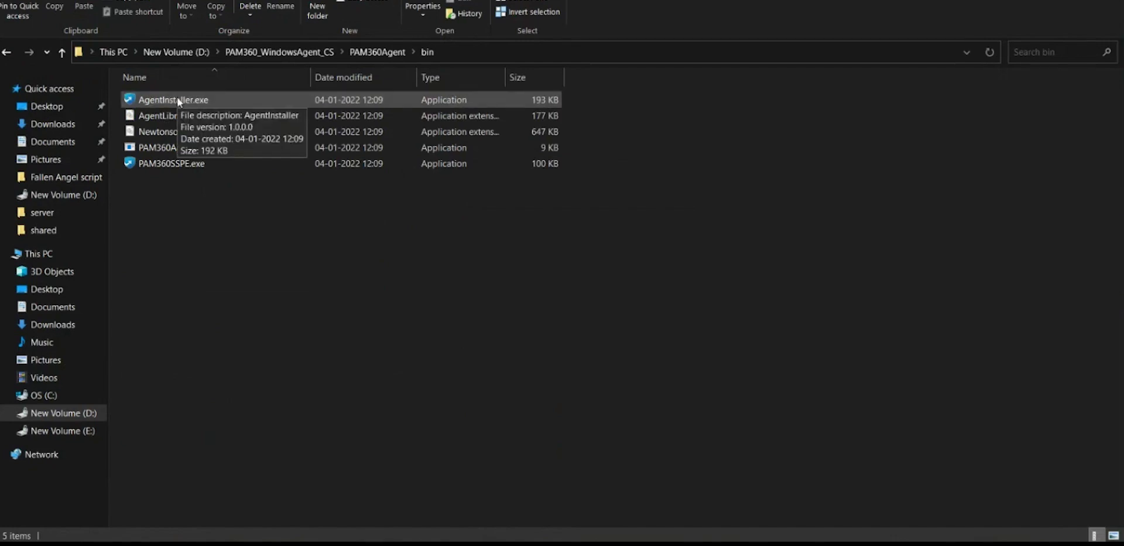
{"action": "left_click", "coordinate": [178, 101]}
{"action": "right_click", "coordinate": [178, 100]}
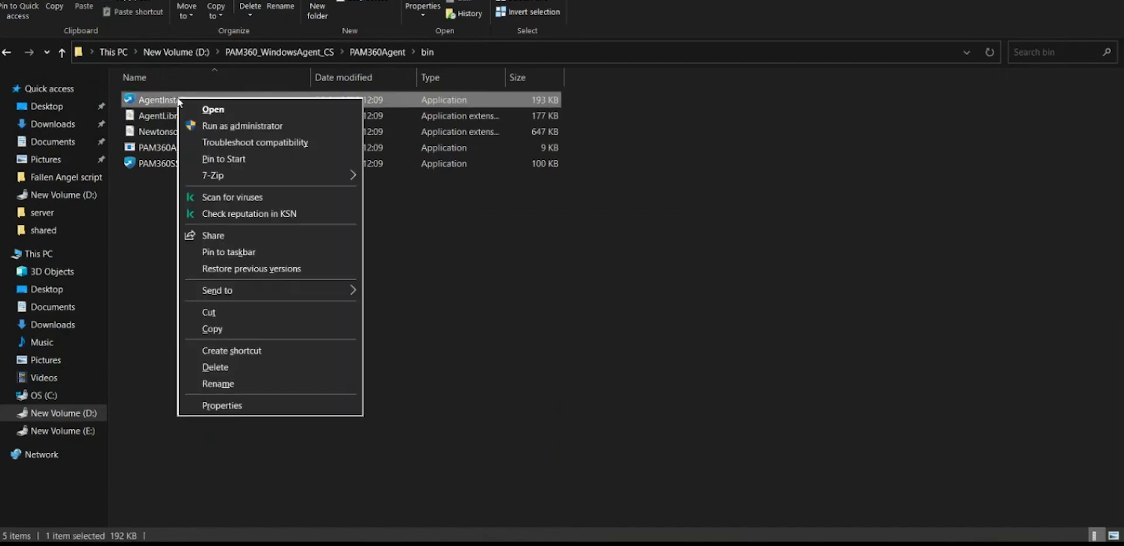
{"action": "left_click", "coordinate": [238, 126]}
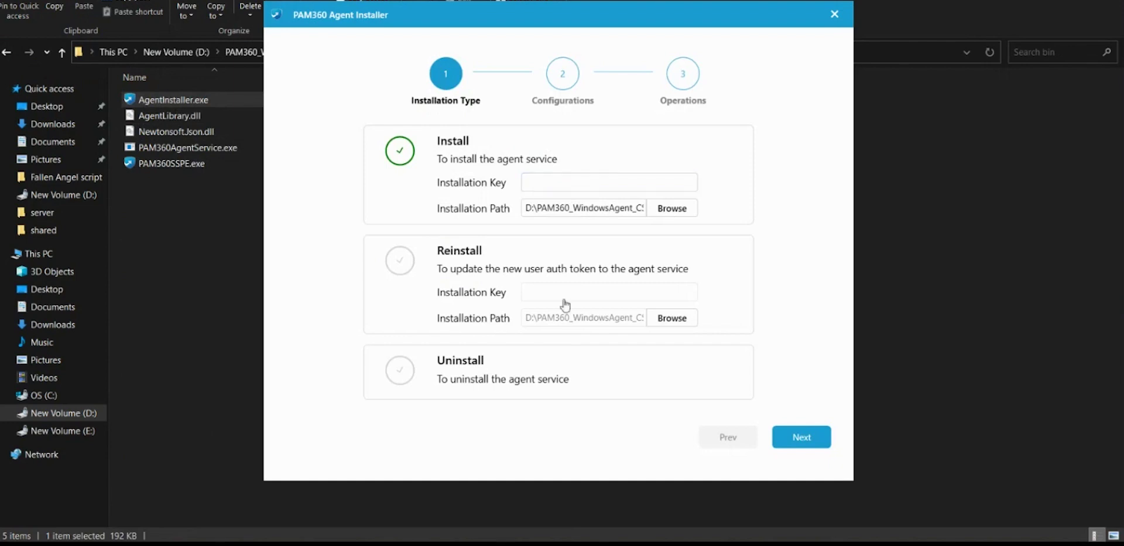
Paste the agent key from Notepad as the installation key for Install and proceed to the configurations.
{"action": "key", "text": "alt+Tab"}
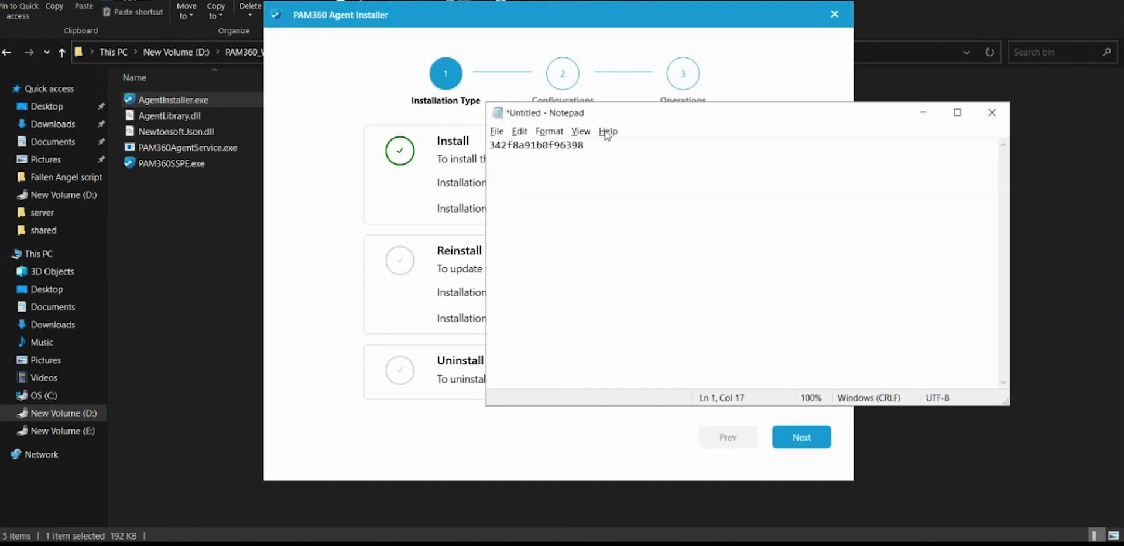
{"action": "double_click", "coordinate": [612, 145]}
{"action": "left_click", "coordinate": [924, 112]}
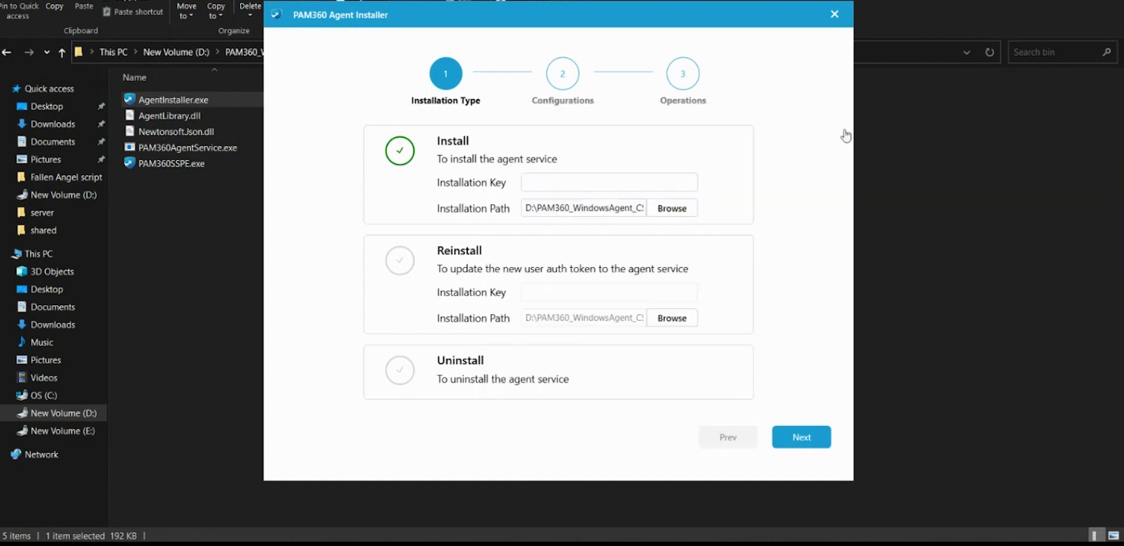
{"action": "left_click", "coordinate": [609, 182]}
{"action": "key", "text": "ctrl+v"}
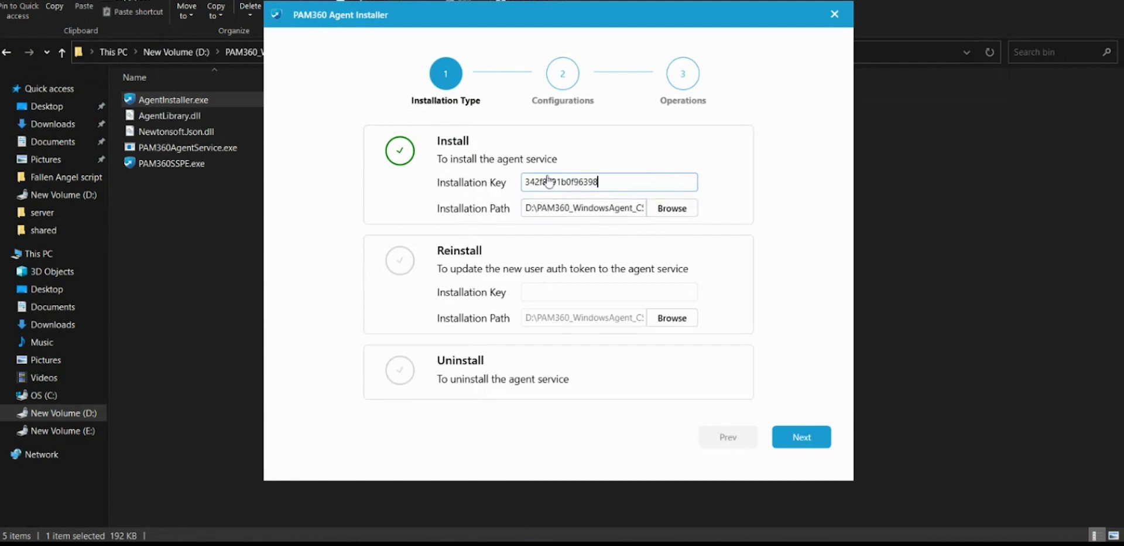
{"action": "left_click", "coordinate": [800, 438]}
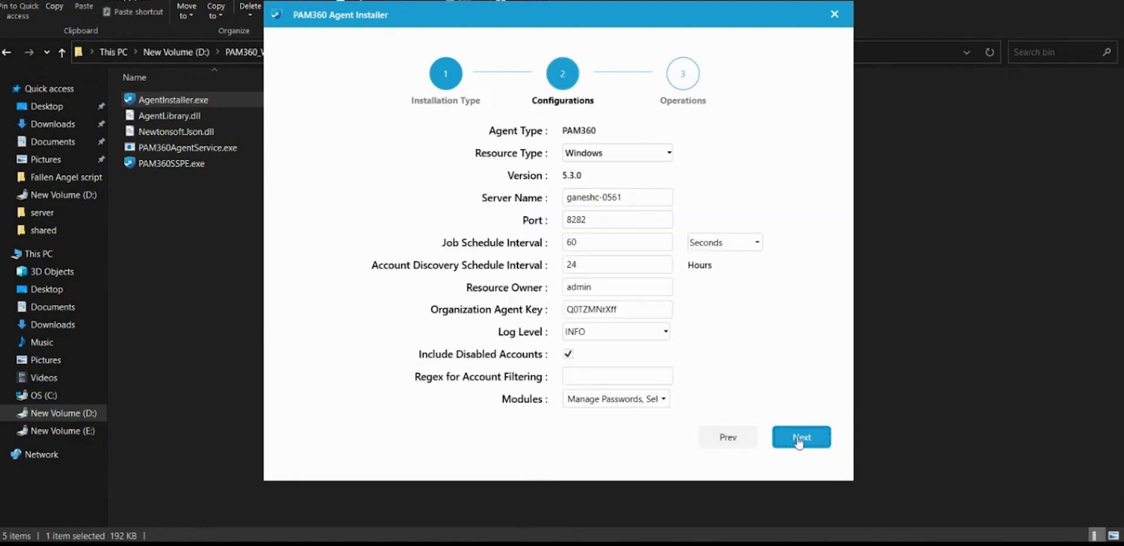
Choose Windows as the agent's resource type.
{"action": "left_click", "coordinate": [664, 155]}
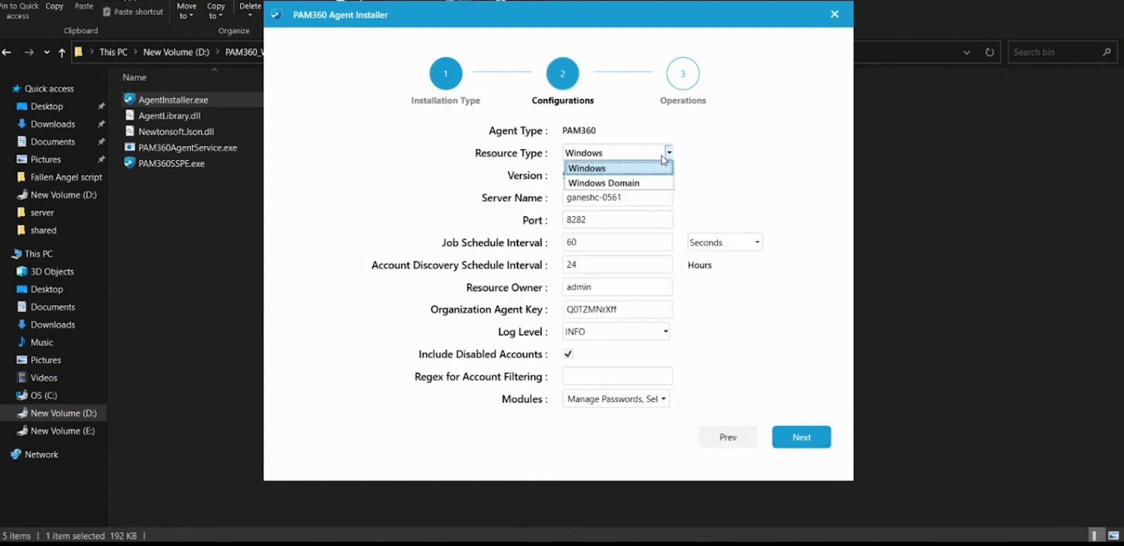
{"action": "left_click", "coordinate": [640, 170]}
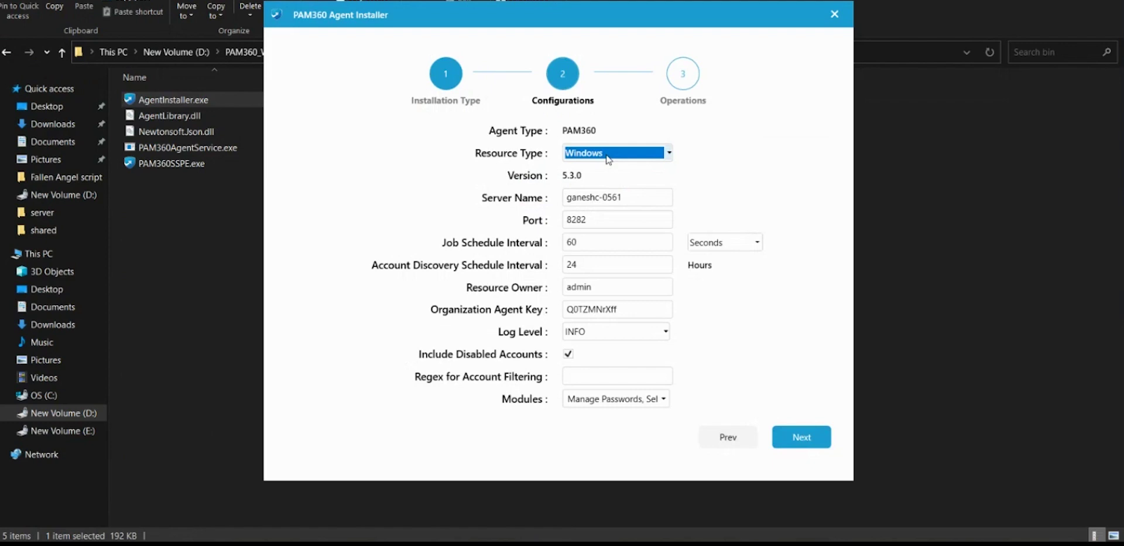
{"action": "left_click", "coordinate": [609, 157]}
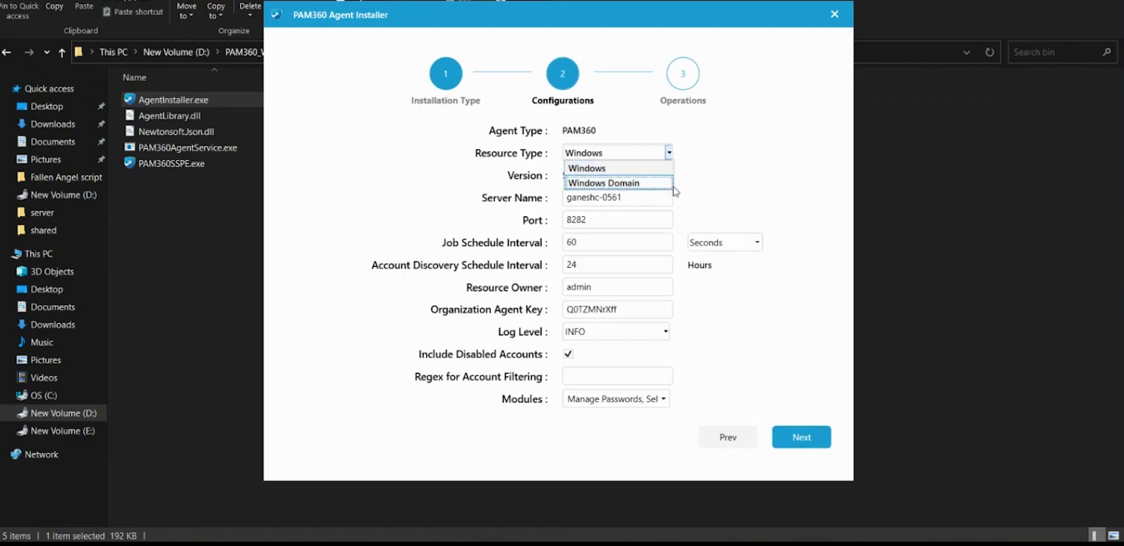
{"action": "left_click", "coordinate": [733, 182]}
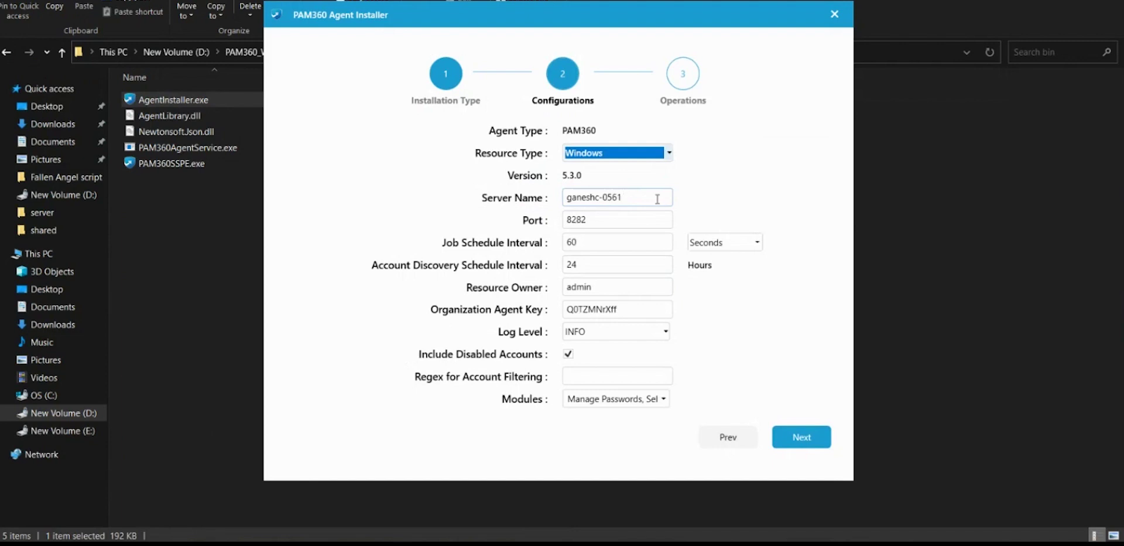
Review the server name, port and resource owner in the agent configuration.
{"action": "key", "text": "Tab"}
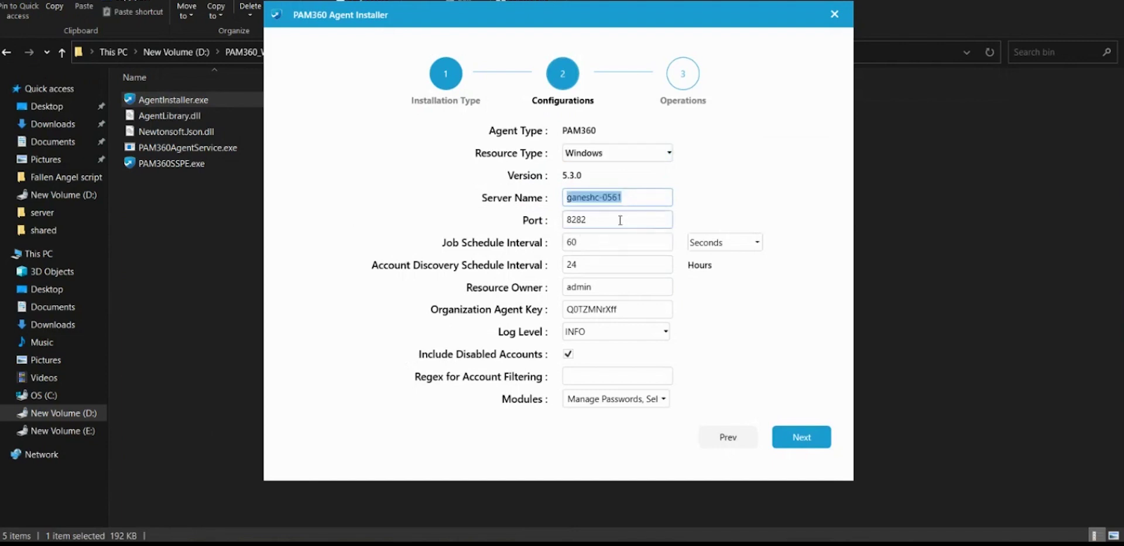
{"action": "key", "text": "Tab"}
{"action": "left_click", "coordinate": [603, 218]}
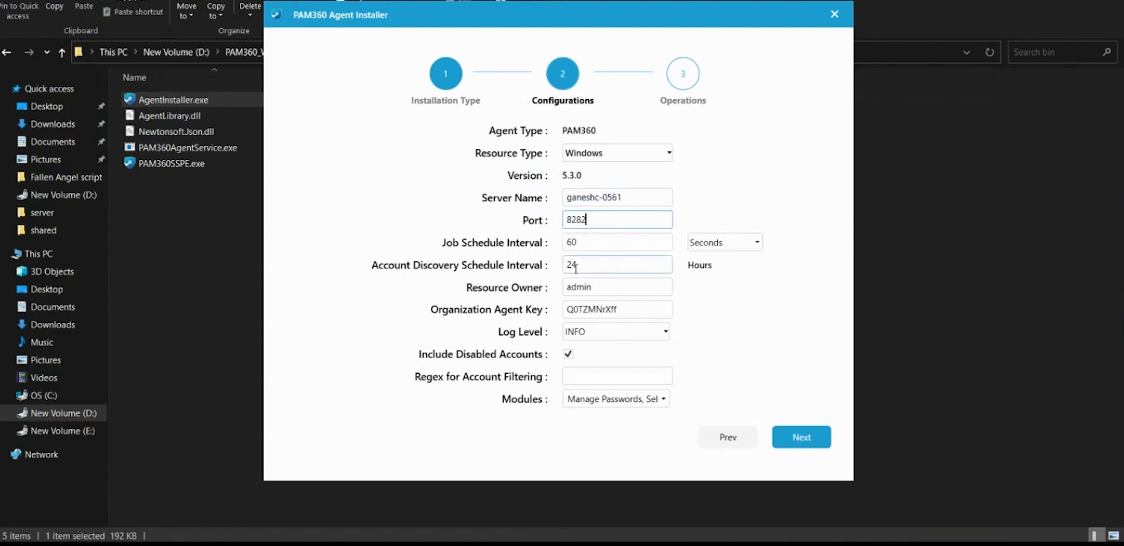
{"action": "left_click_drag", "start_coordinate": [615, 288], "coordinate": [565, 289]}
{"action": "left_click", "coordinate": [615, 286]}
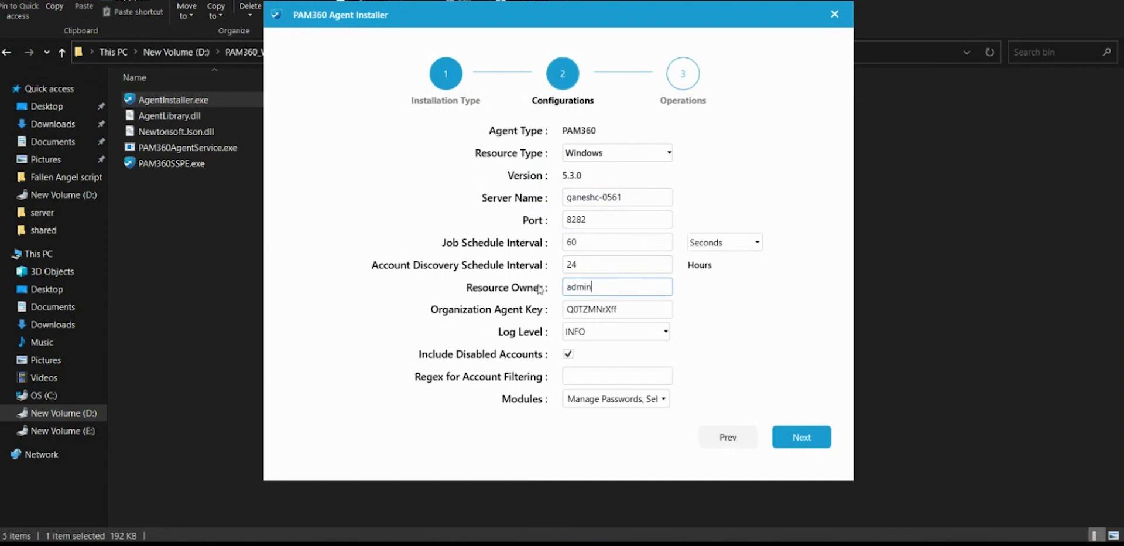
{"action": "double_click", "coordinate": [596, 283]}
{"action": "left_click", "coordinate": [619, 285]}
{"action": "left_click_drag", "start_coordinate": [603, 287], "coordinate": [556, 291]}
{"action": "left_click", "coordinate": [620, 286]}
{"action": "double_click", "coordinate": [574, 287]}
{"action": "left_click", "coordinate": [614, 284]}
{"action": "left_click_drag", "start_coordinate": [609, 290], "coordinate": [549, 296]}
{"action": "left_click", "coordinate": [628, 284]}
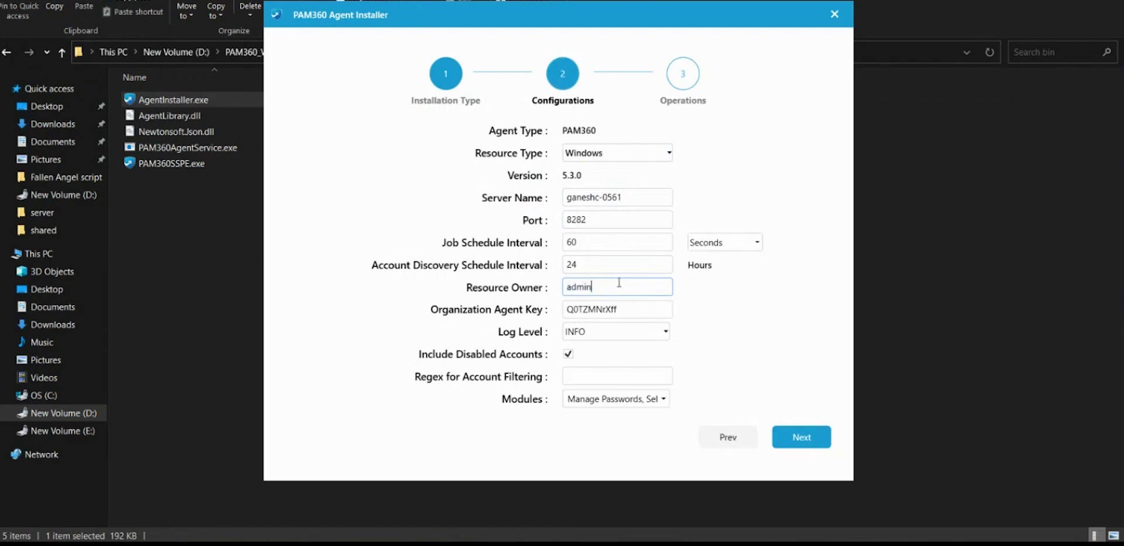
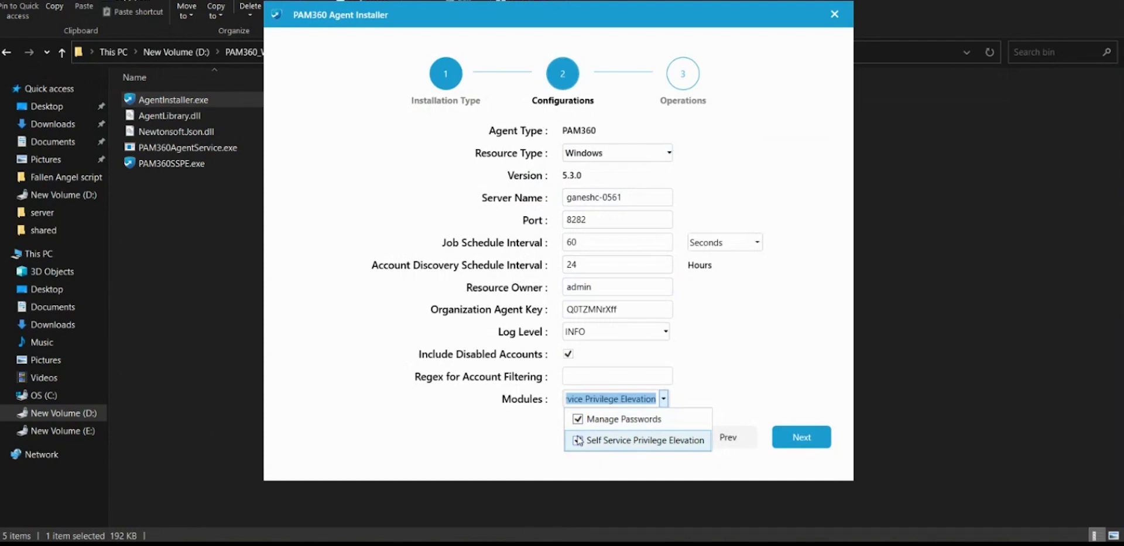
Review the Manage Passwords and Self Service Privilege Elevation options among the agent's modules.
{"action": "left_click", "coordinate": [579, 441]}
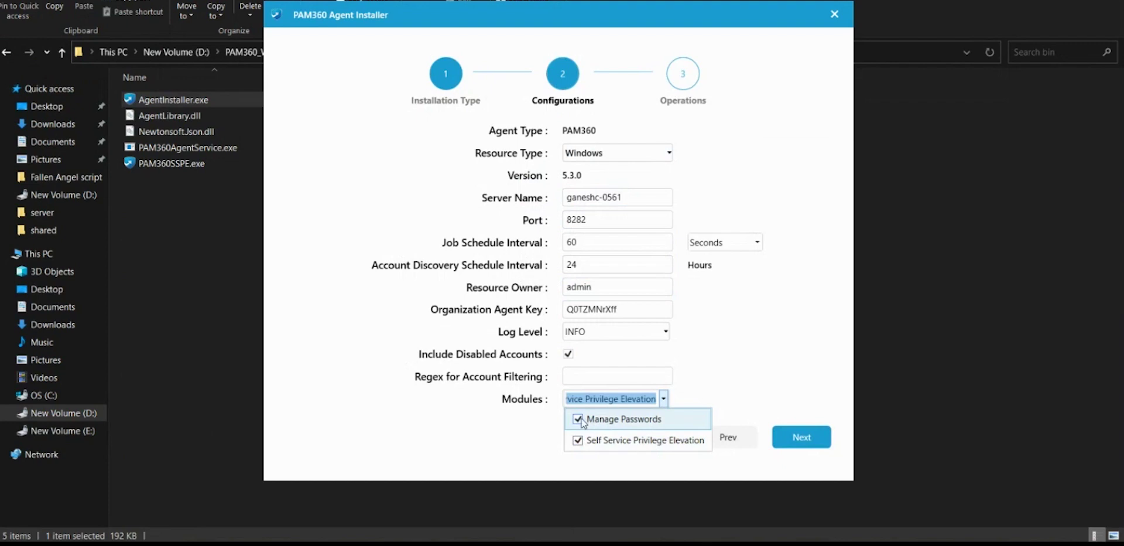
{"action": "left_click", "coordinate": [579, 419]}
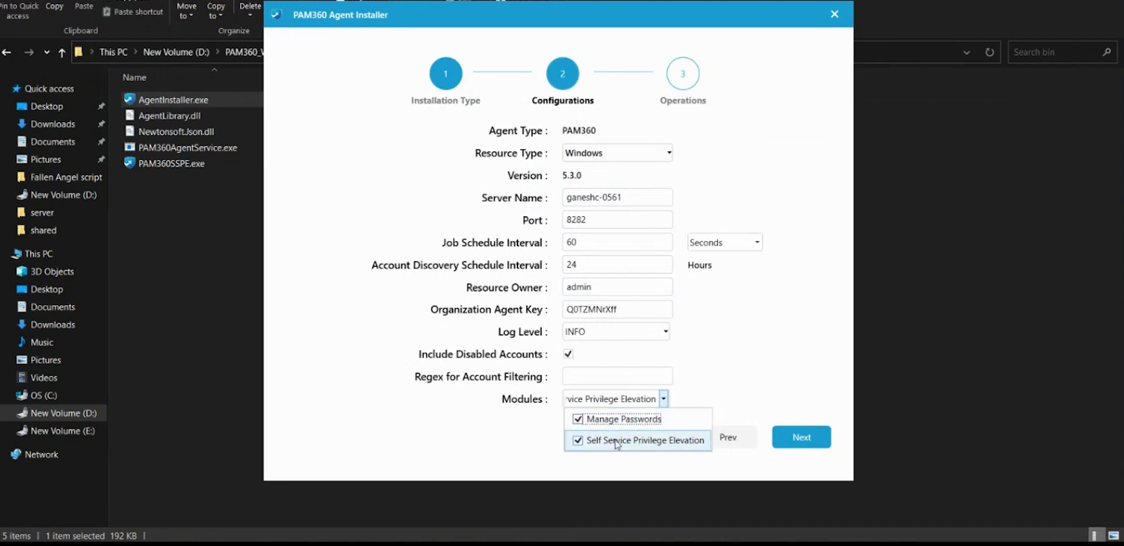
Install the agent with the Manage Passwords and Self Service Privilege Elevation modules and exit the installer.
{"action": "left_click", "coordinate": [732, 338]}
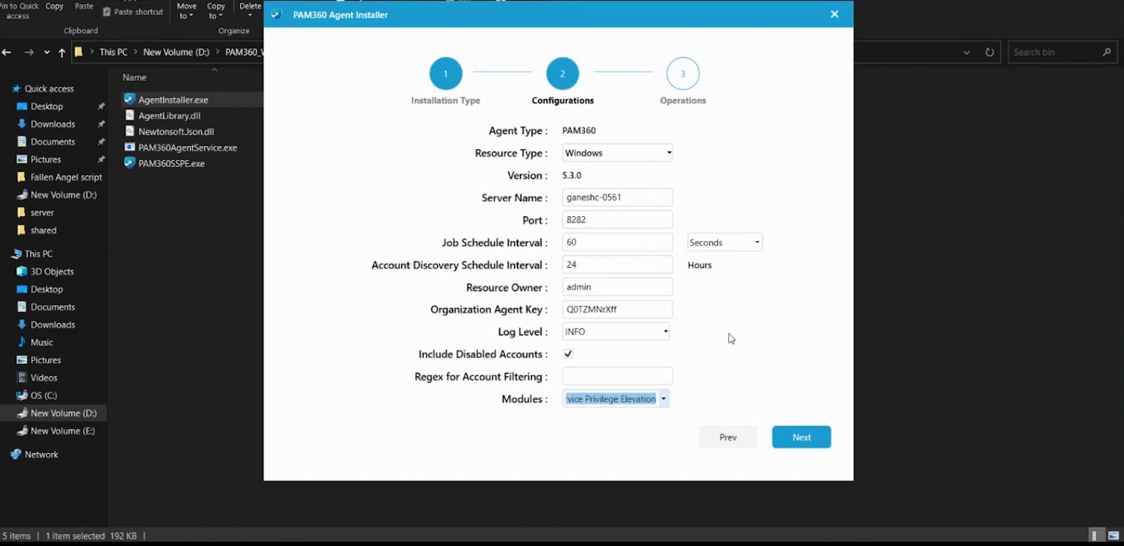
{"action": "left_click", "coordinate": [800, 438]}
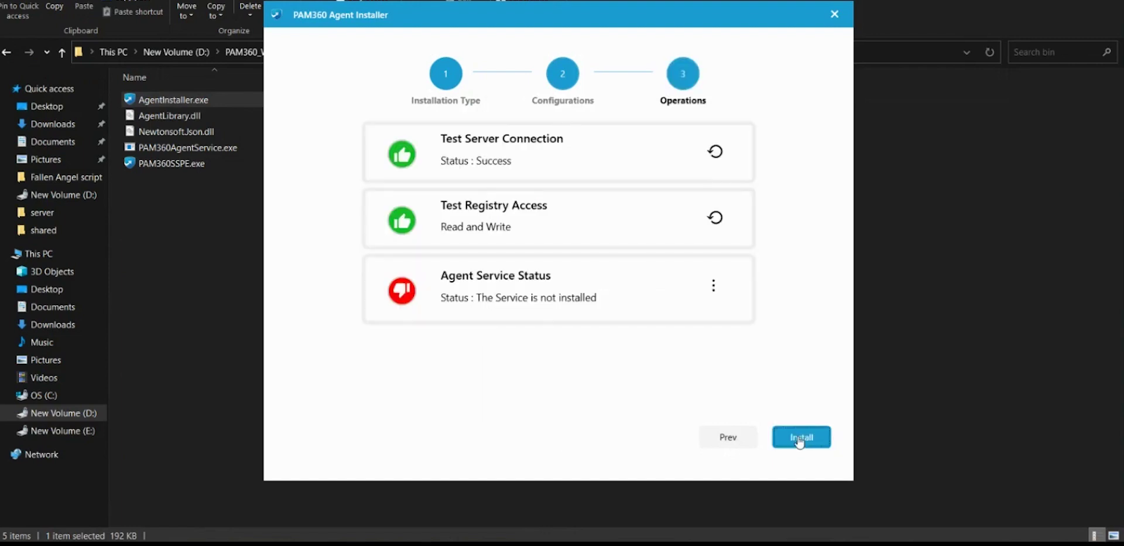
{"action": "left_click", "coordinate": [715, 293]}
{"action": "left_click", "coordinate": [803, 439]}
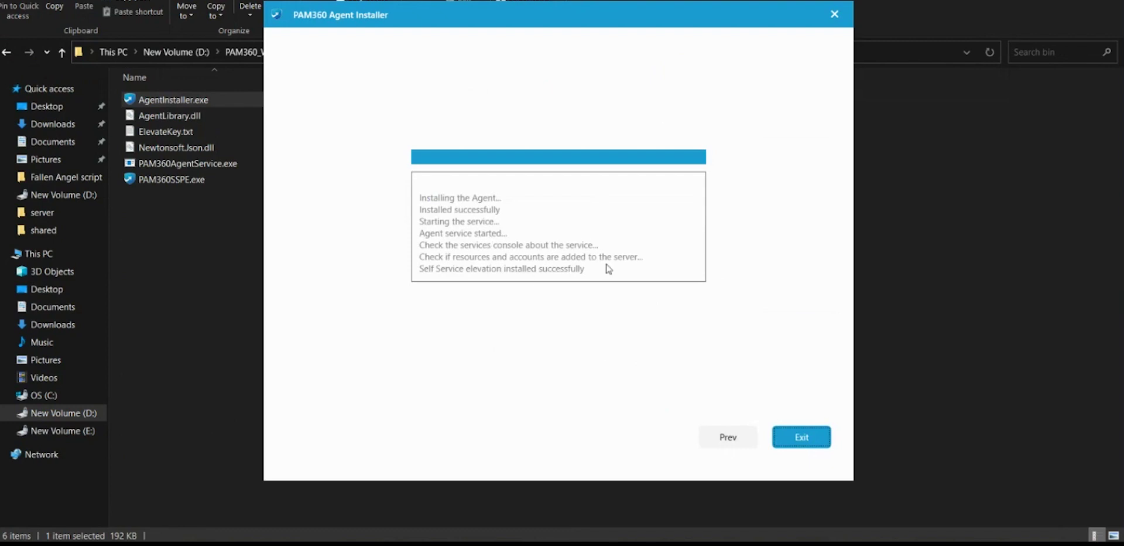
{"action": "left_click", "coordinate": [802, 439]}
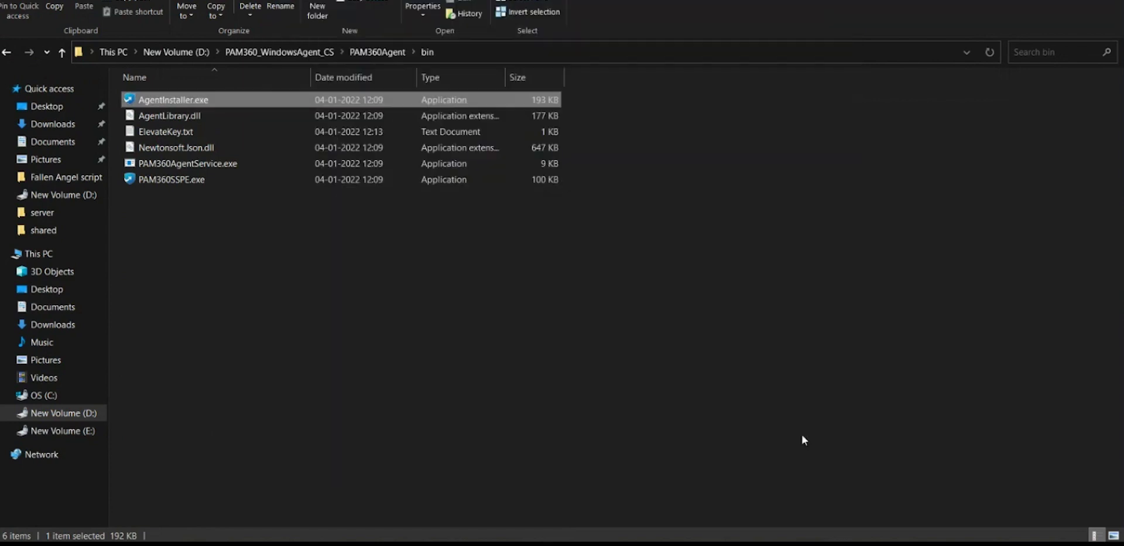
Switch to PAM360 in Brave, close the C# Windows Agent key dialog and clear the clipboard.
{"action": "left_click", "coordinate": [236, 543]}
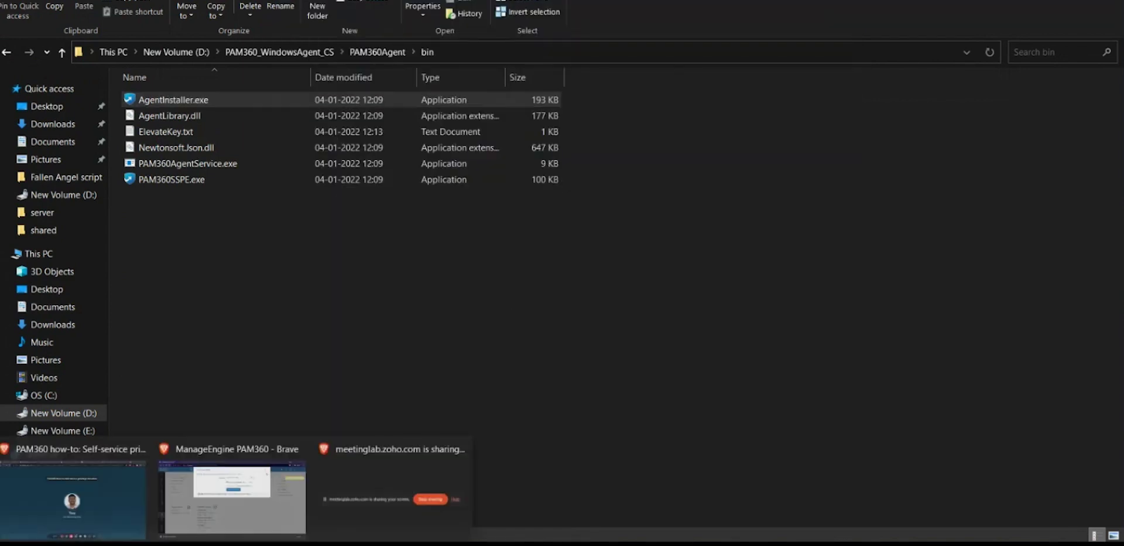
{"action": "left_click", "coordinate": [232, 495]}
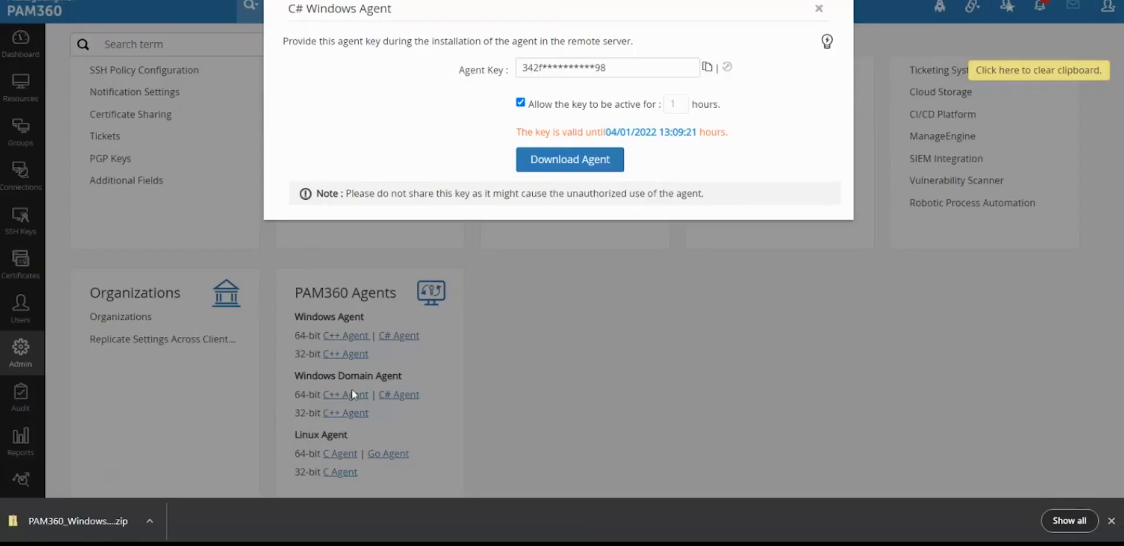
{"action": "left_click", "coordinate": [820, 10]}
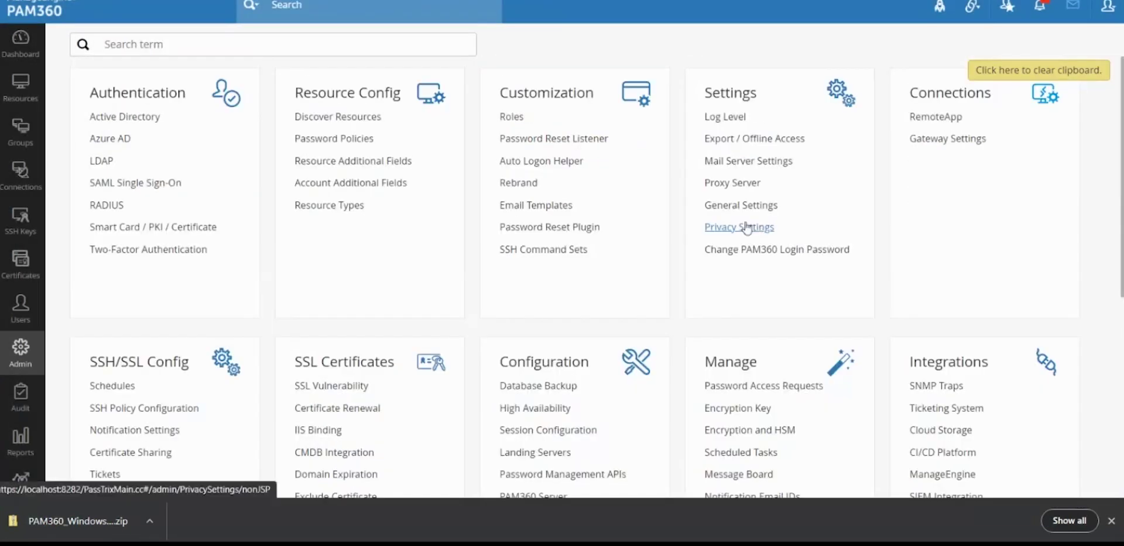
{"action": "left_click", "coordinate": [1076, 71]}
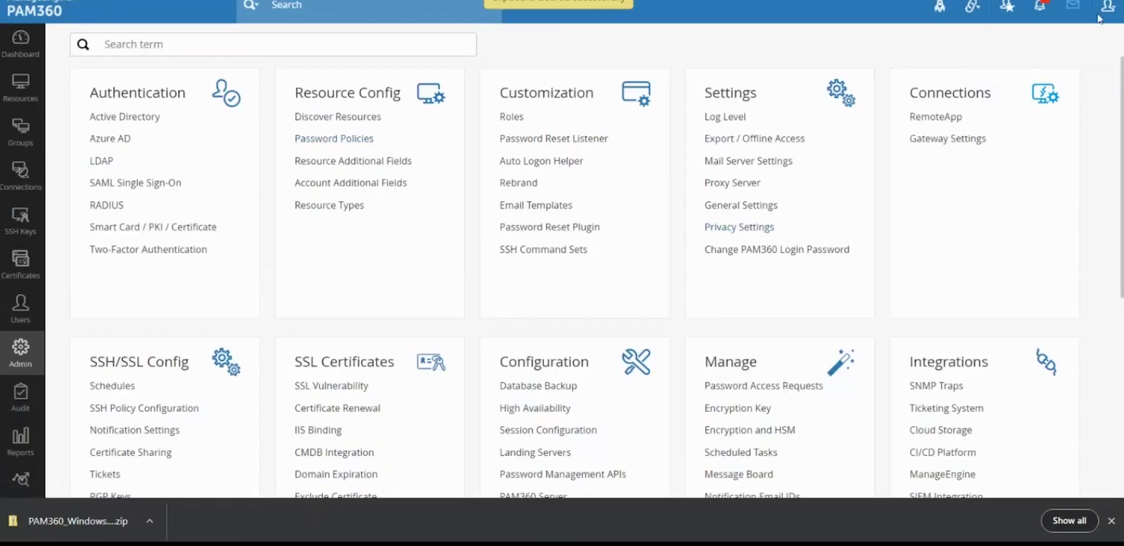
{"action": "left_click", "coordinate": [1109, 13]}
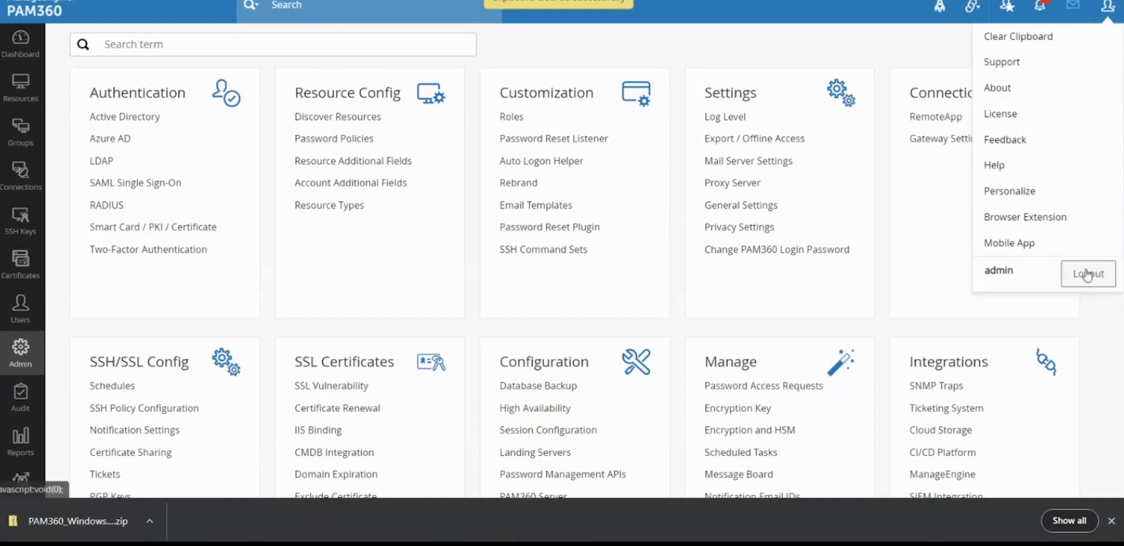
Filter the resources under All My Passwords by the resource name "NODe".
{"action": "left_click", "coordinate": [14, 108]}
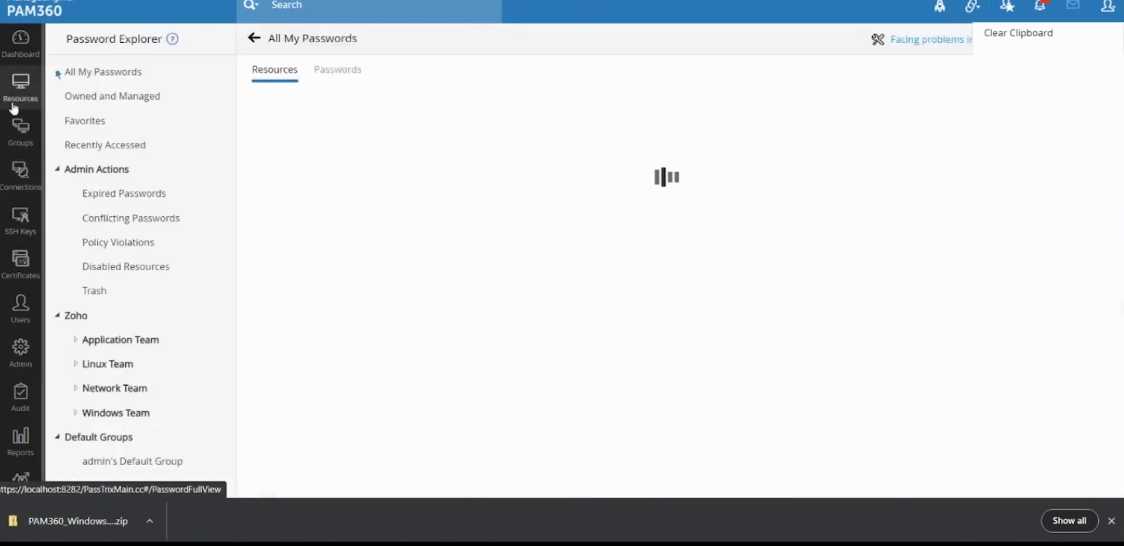
{"action": "left_click", "coordinate": [319, 193]}
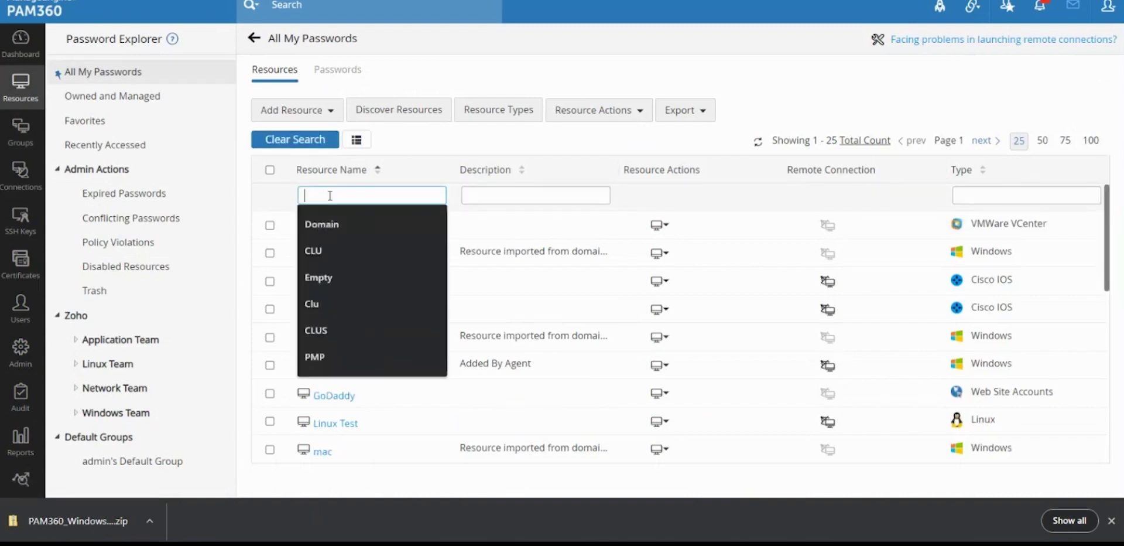
{"action": "type", "text": "NODE"}
{"action": "key", "text": "Return"}
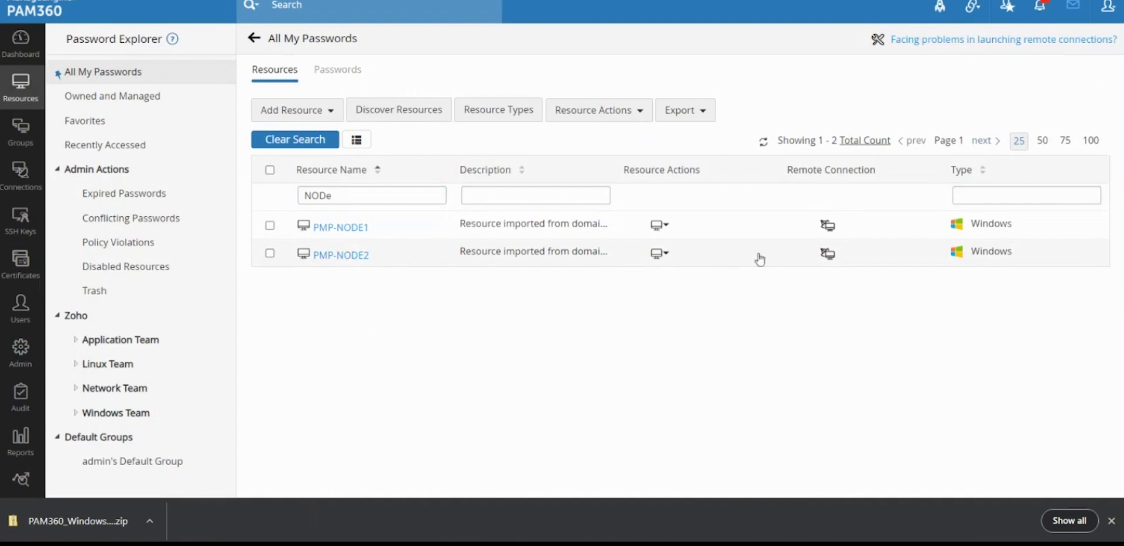
Try domain-account auto logon for PMP-NODE2 with PMPCLUS - Domain Controller and cancel without connecting.
{"action": "mouse_move", "coordinate": [828, 254]}
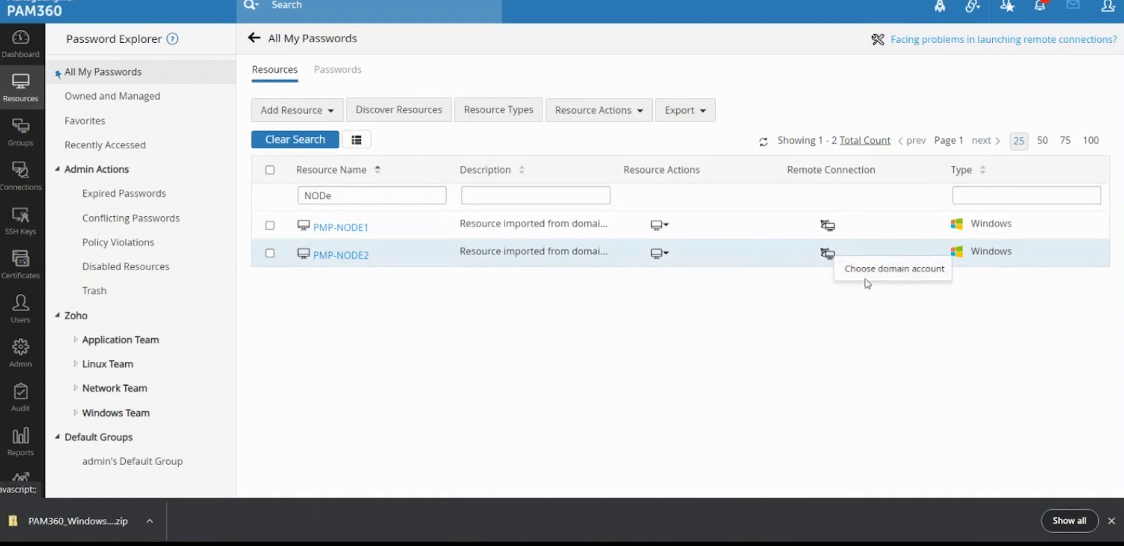
{"action": "left_click", "coordinate": [891, 277]}
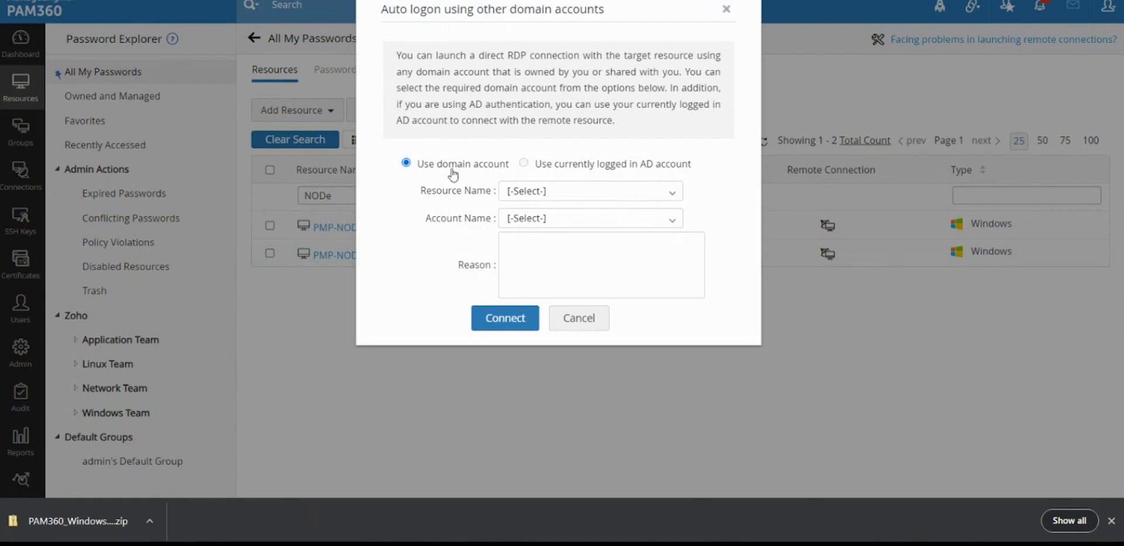
{"action": "left_click", "coordinate": [561, 195]}
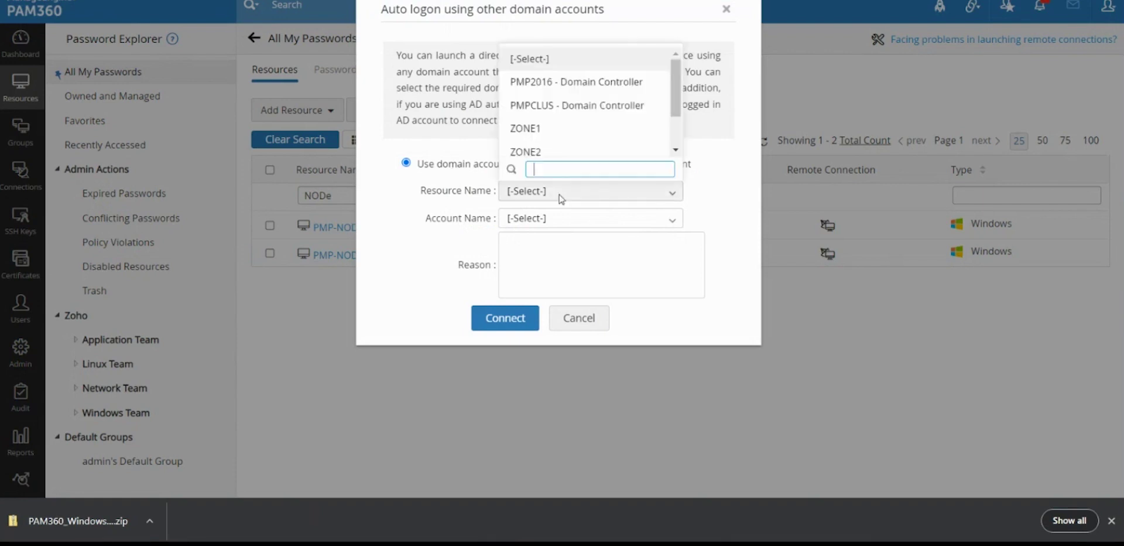
{"action": "left_click", "coordinate": [590, 113]}
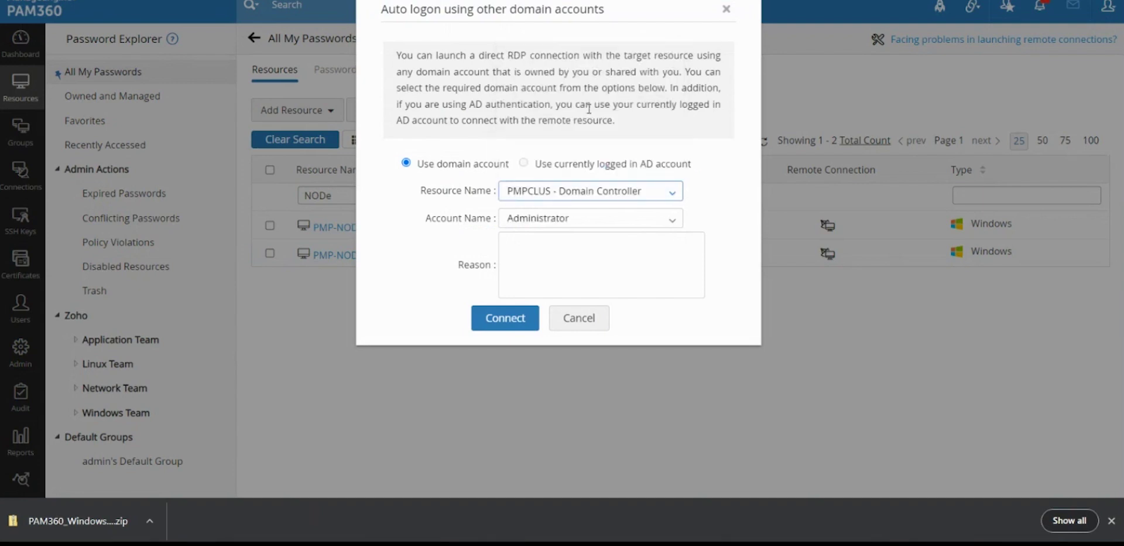
{"action": "left_click", "coordinate": [589, 318]}
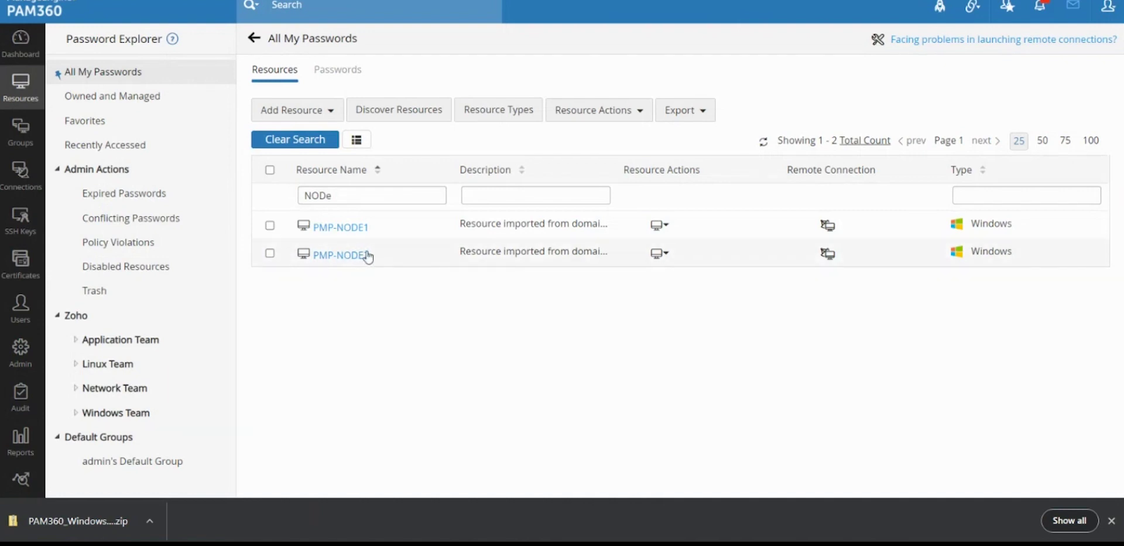
Review the account type, domain and account options for PMP-NODE2's self service privilege elevation and clear its existing configuration.
{"action": "left_click", "coordinate": [660, 253]}
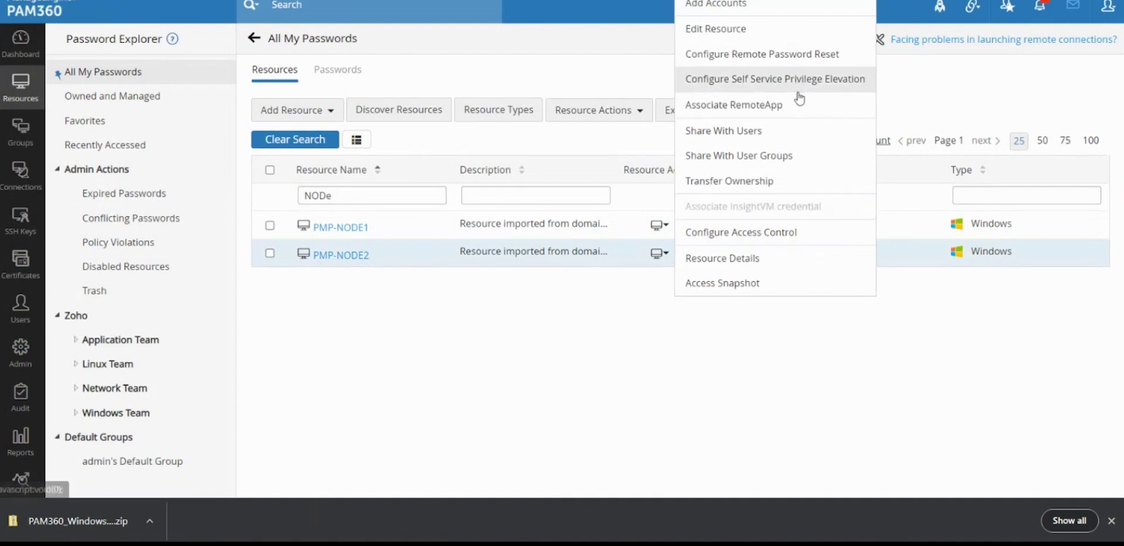
{"action": "left_click", "coordinate": [662, 294]}
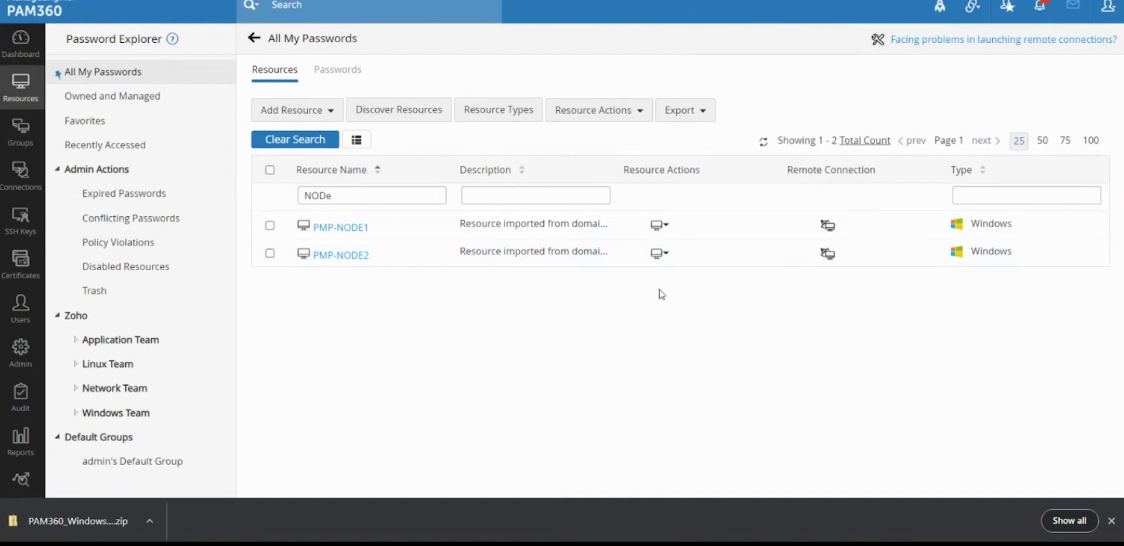
{"action": "left_click", "coordinate": [659, 255]}
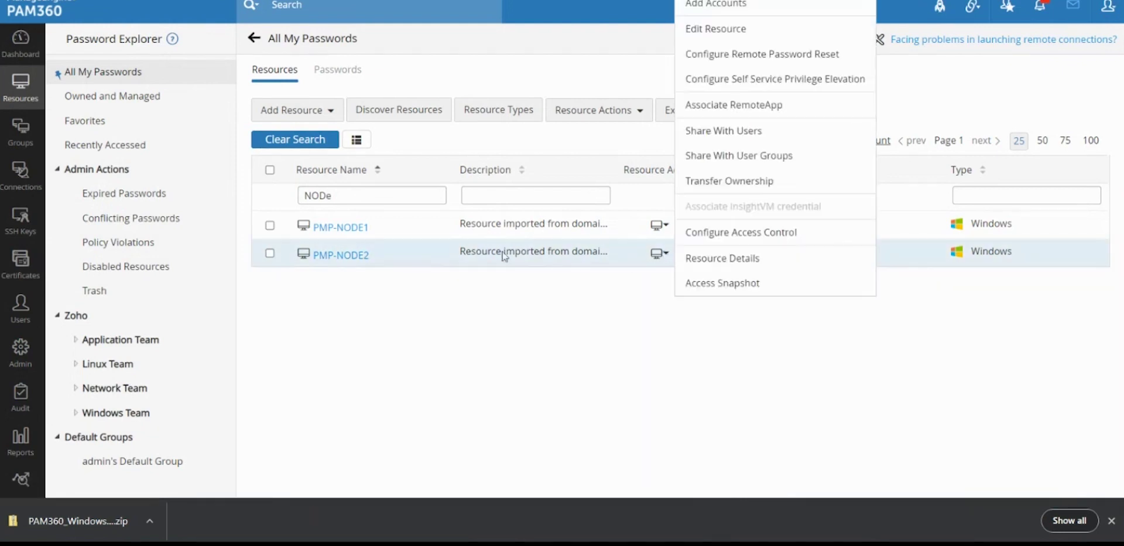
{"action": "left_click", "coordinate": [773, 84]}
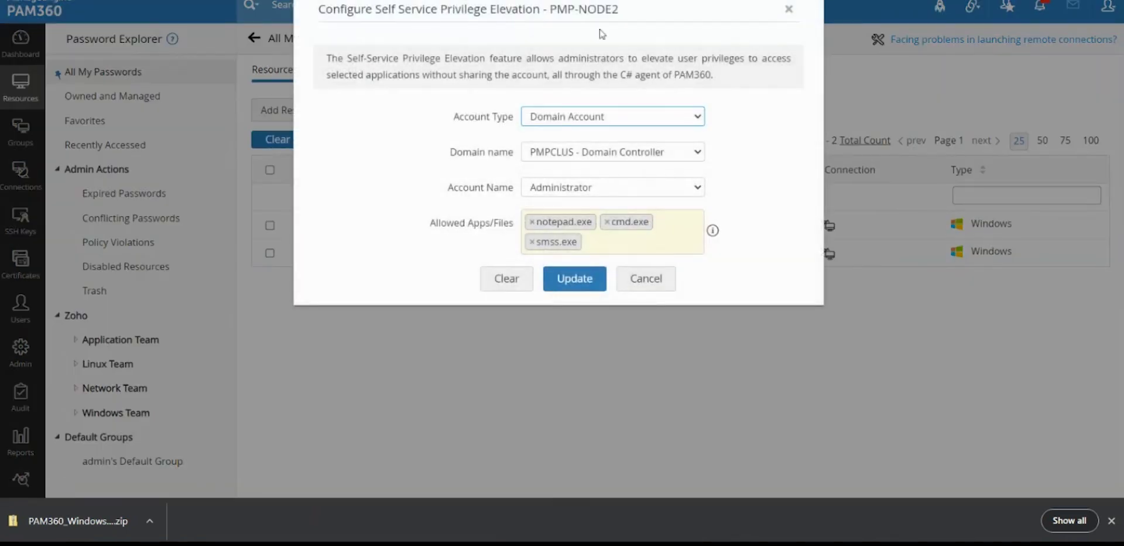
{"action": "left_click", "coordinate": [627, 118]}
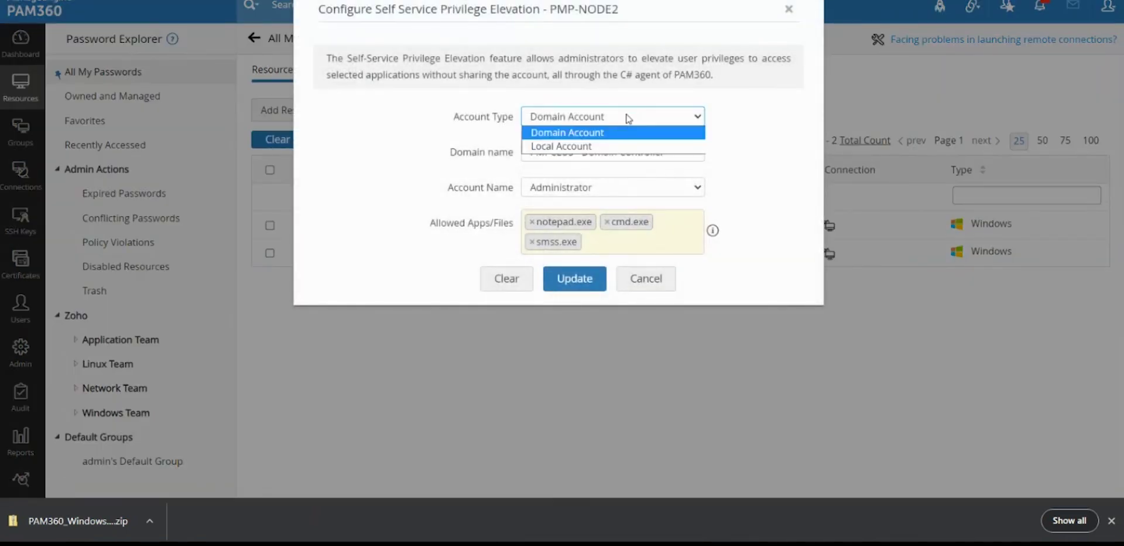
{"action": "left_click", "coordinate": [583, 133]}
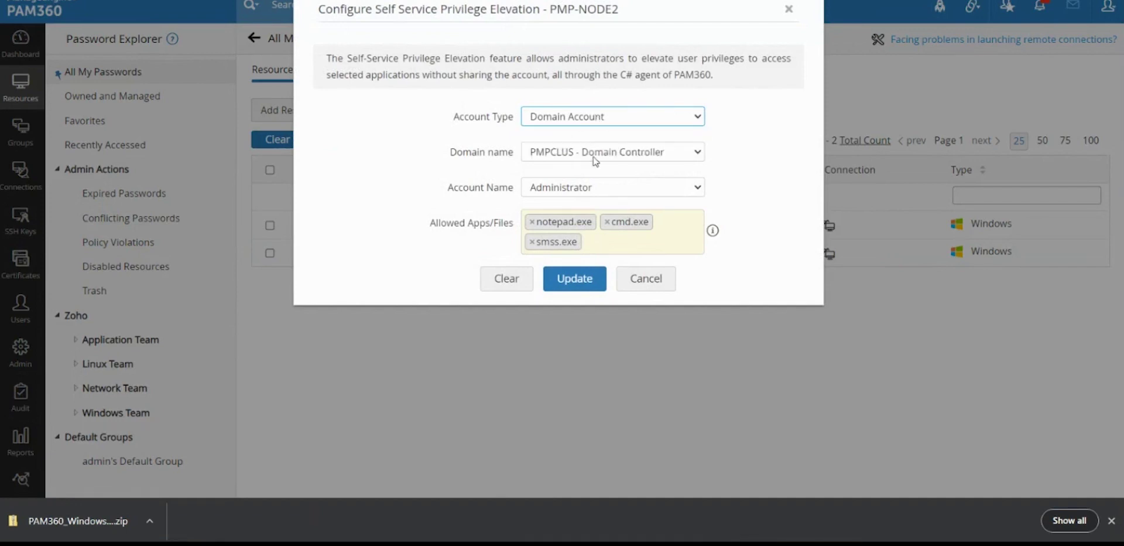
{"action": "left_click", "coordinate": [594, 154]}
{"action": "left_click", "coordinate": [596, 161]}
{"action": "left_click", "coordinate": [592, 194]}
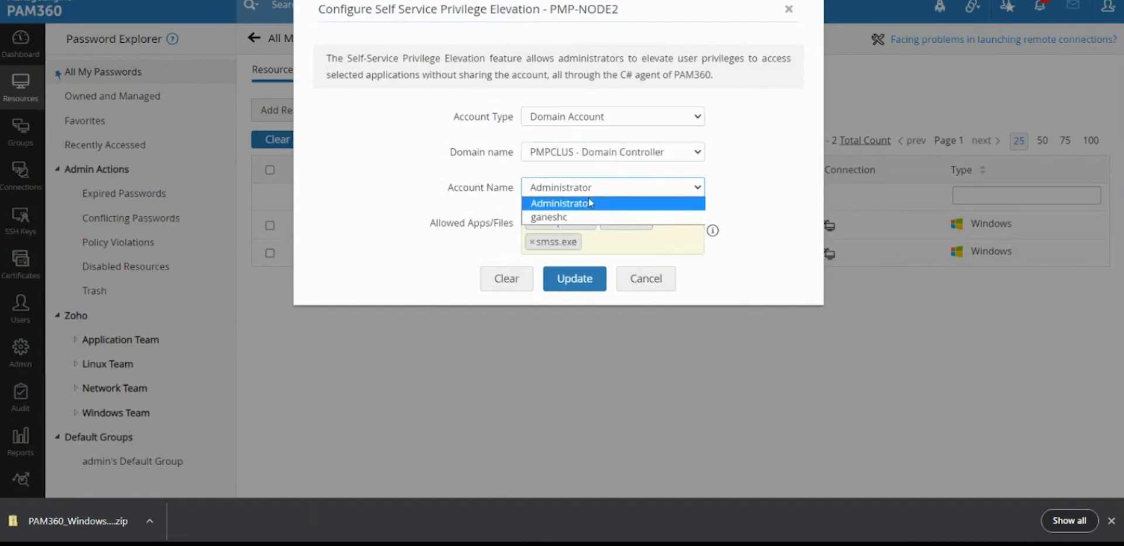
{"action": "left_click", "coordinate": [589, 204]}
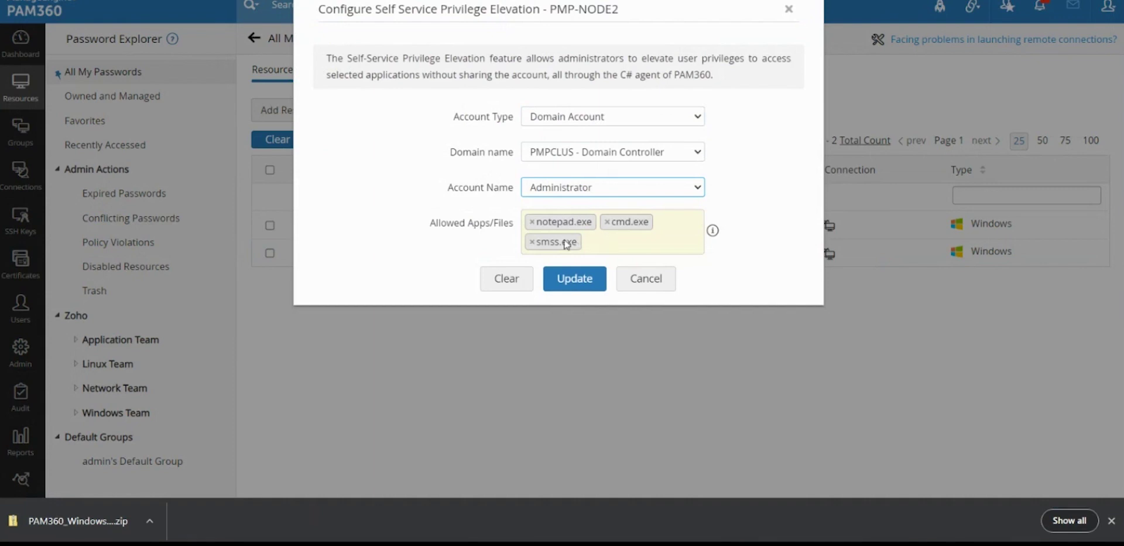
{"action": "left_click", "coordinate": [575, 278]}
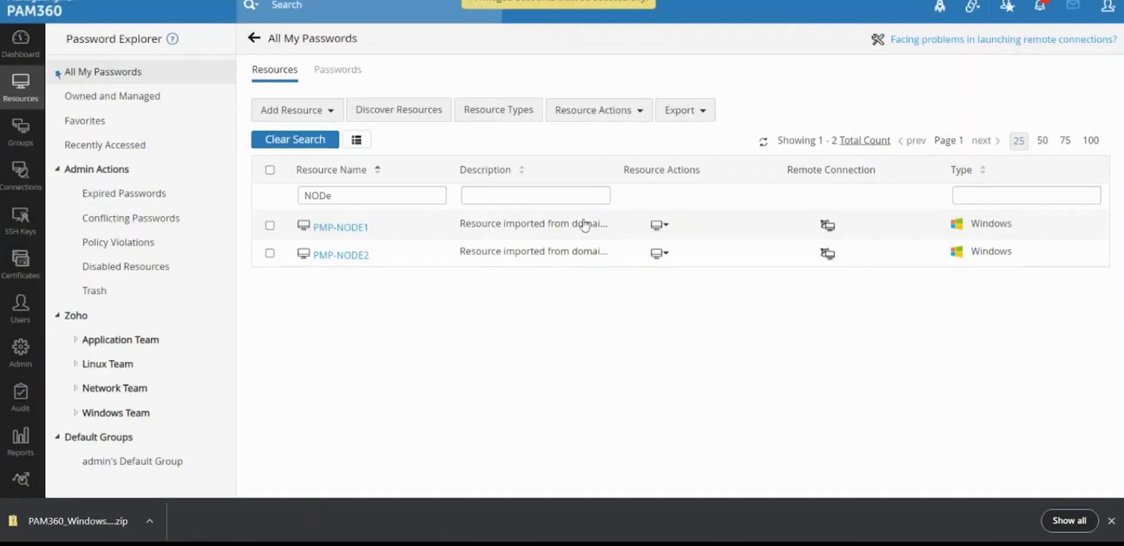
Set PMP-NODE2's self service privilege elevation to a Domain Account on PMPCLUS - Domain Controller with the Administrator account.
{"action": "left_click", "coordinate": [662, 253]}
{"action": "left_click", "coordinate": [782, 82]}
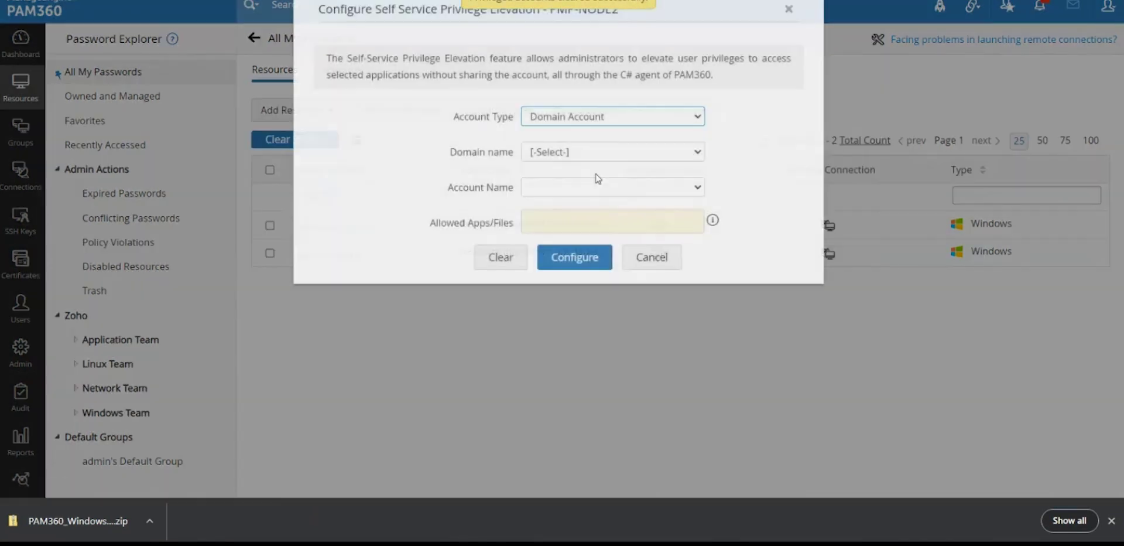
{"action": "left_click", "coordinate": [620, 120]}
{"action": "left_click", "coordinate": [601, 129]}
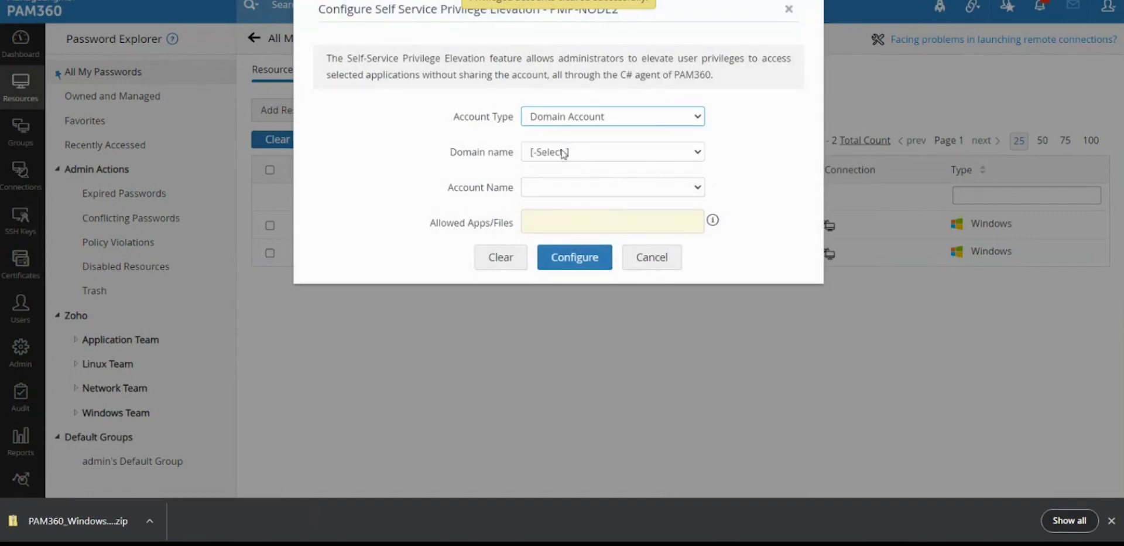
{"action": "left_click", "coordinate": [562, 152]}
{"action": "left_click", "coordinate": [606, 195]}
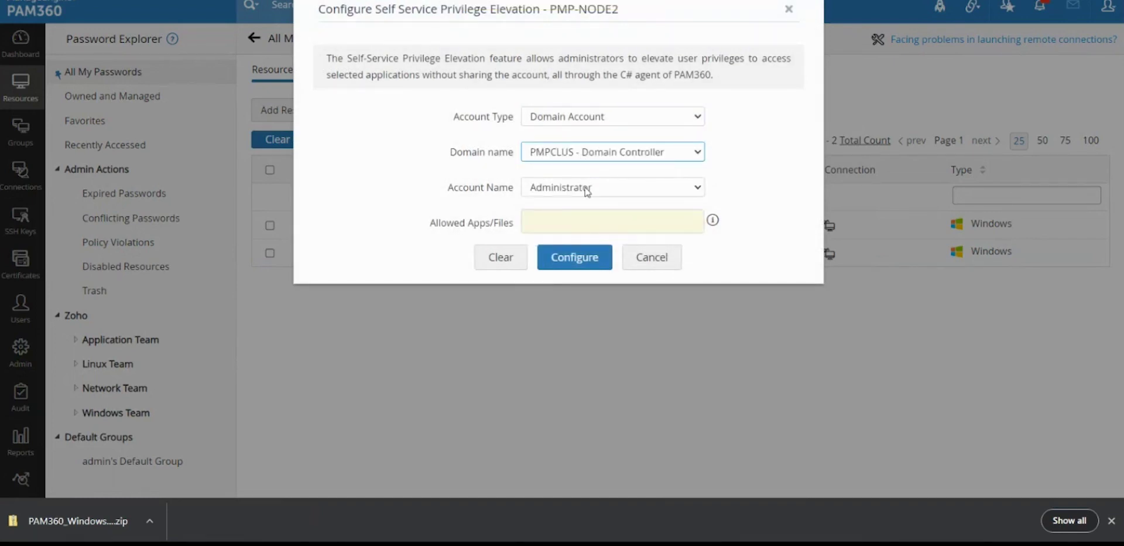
Allow notepad.exe, smss.exe and wordpad.exe for PMP-NODE2's self service privilege elevation and apply the configuration.
{"action": "left_click", "coordinate": [562, 224]}
{"action": "type", "text": "notepad.exe"}
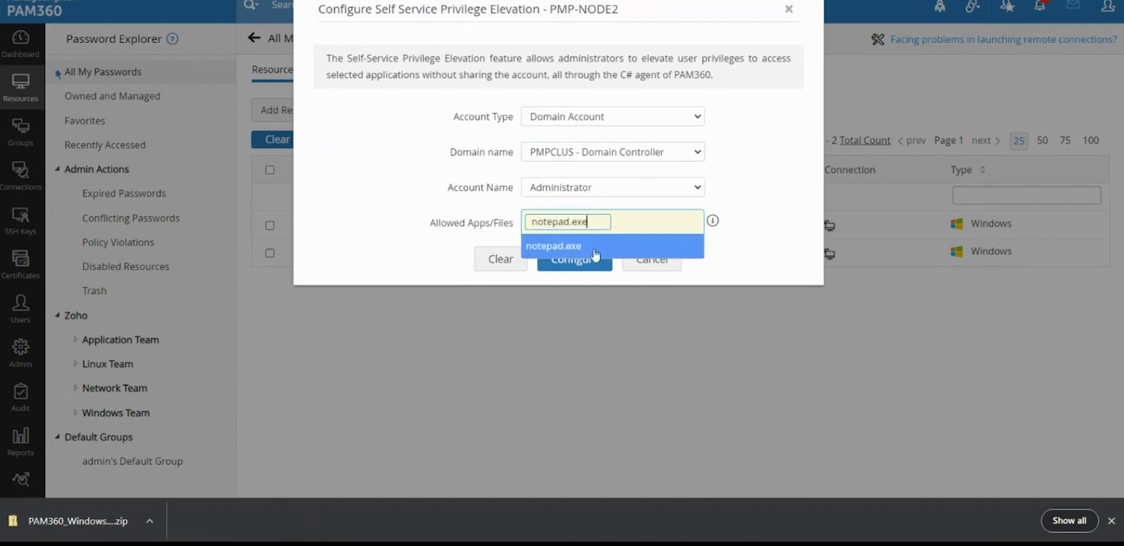
{"action": "left_click", "coordinate": [579, 248]}
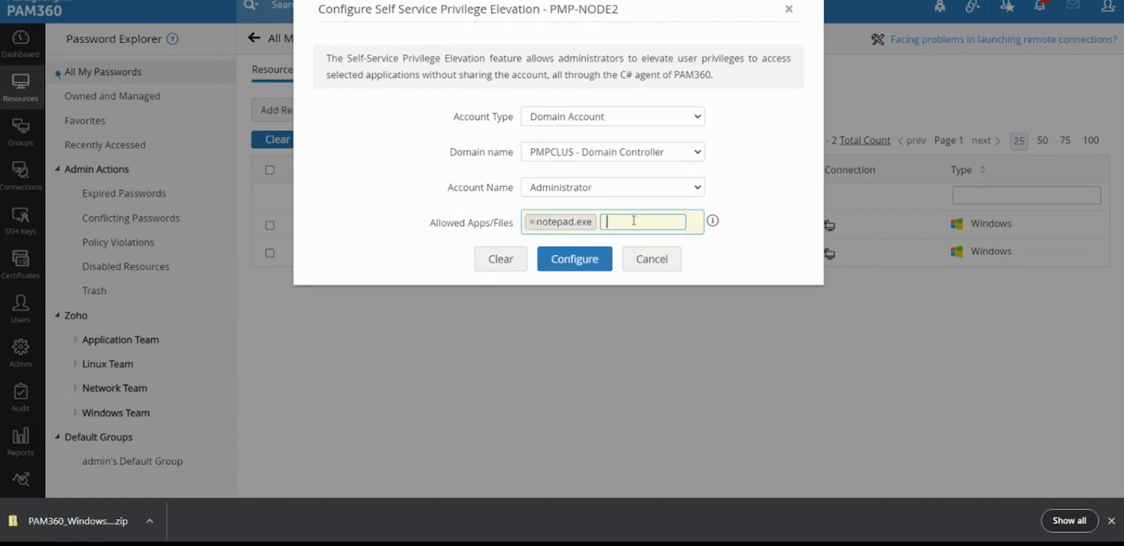
{"action": "type", "text": "sms"}
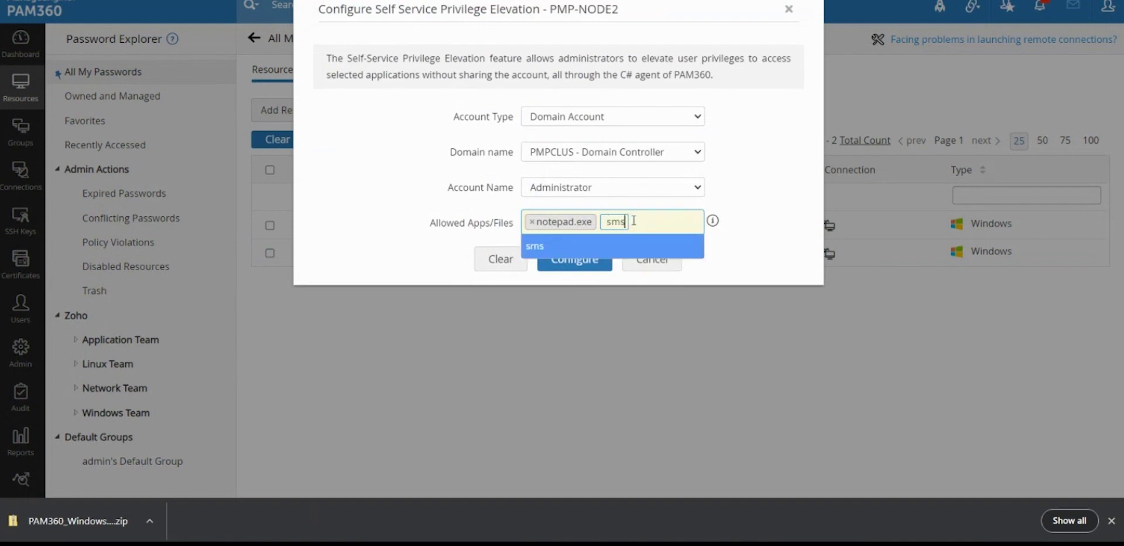
{"action": "type", "text": "s.exe"}
{"action": "left_click", "coordinate": [658, 241]}
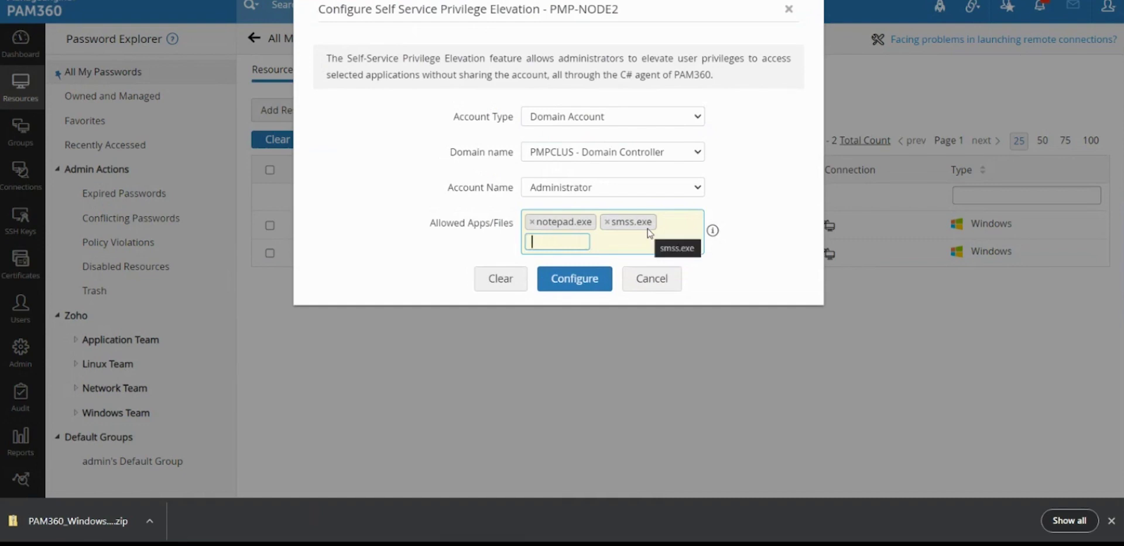
{"action": "type", "text": "w"}
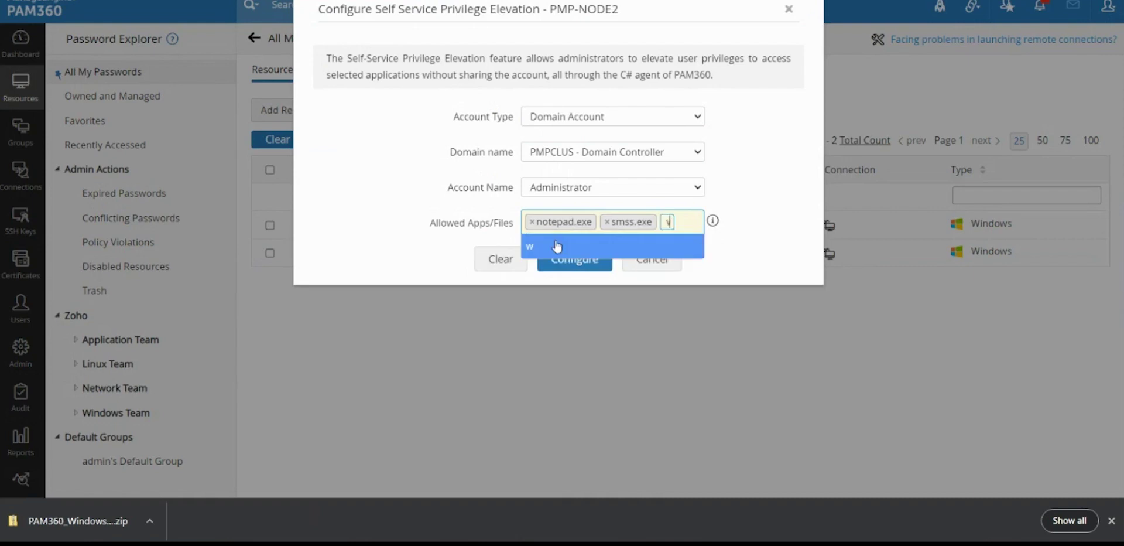
{"action": "type", "text": "ordpad."}
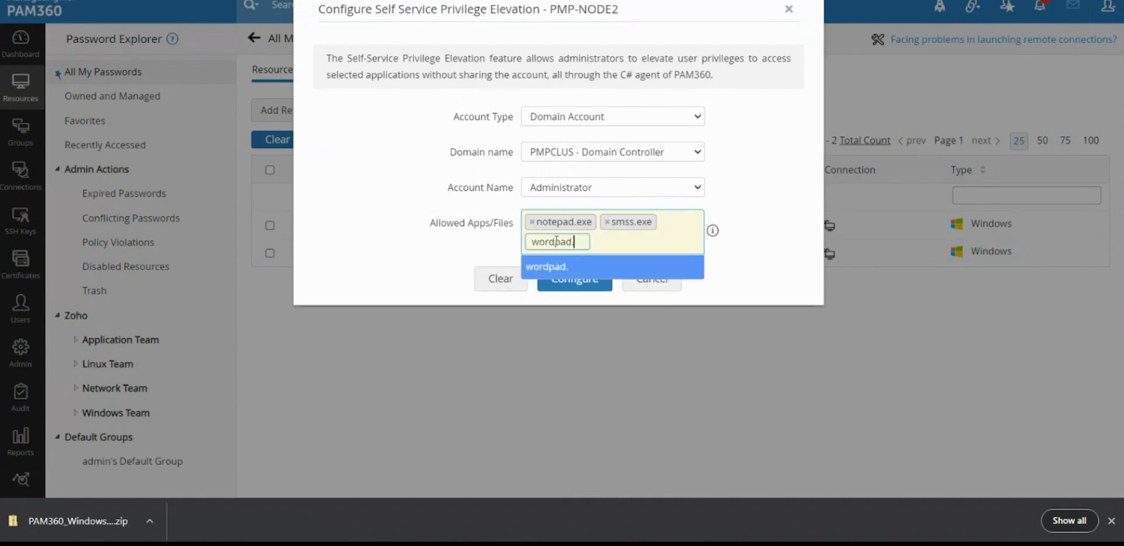
{"action": "type", "text": "exe"}
{"action": "left_click", "coordinate": [573, 267]}
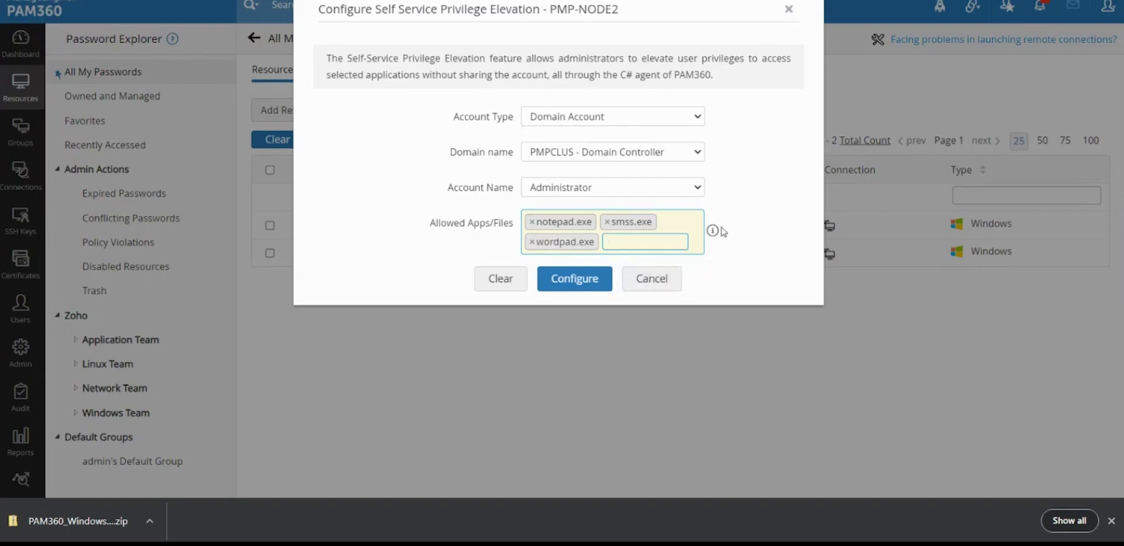
{"action": "mouse_move", "coordinate": [717, 231]}
{"action": "left_click", "coordinate": [583, 287]}
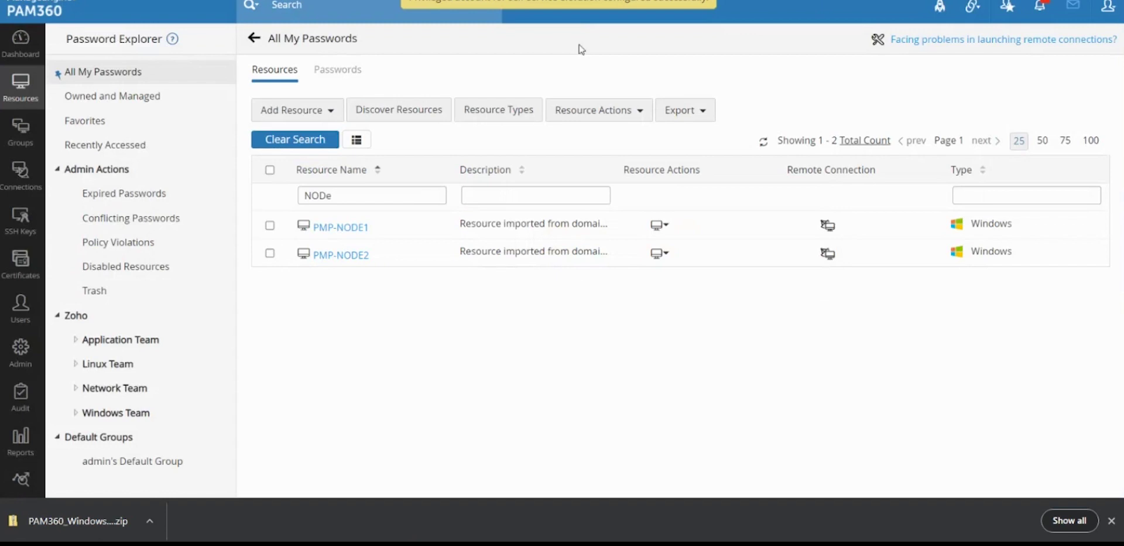
{"action": "left_click", "coordinate": [1109, 8]}
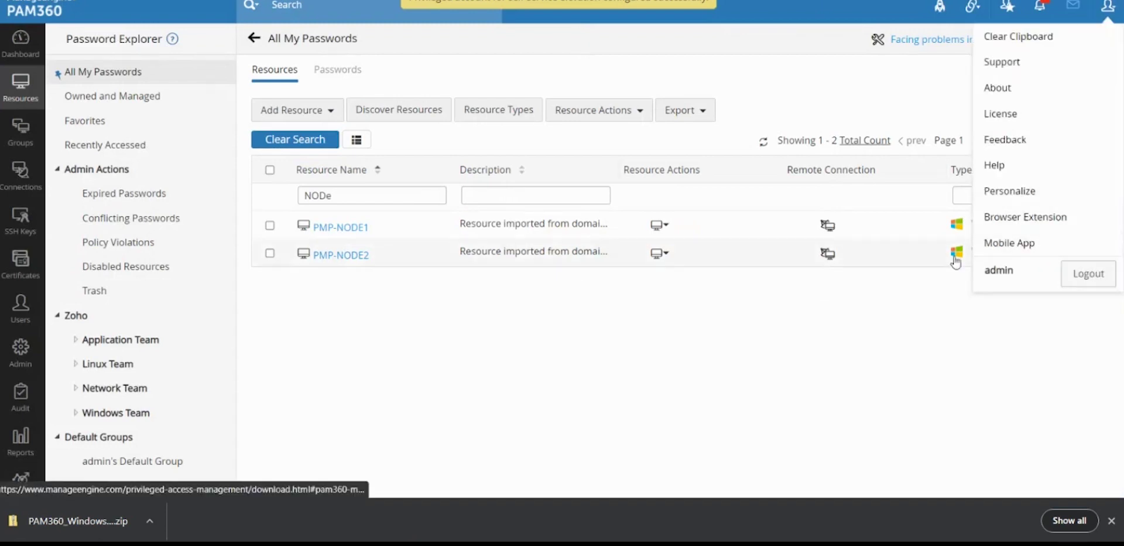
{"action": "left_click", "coordinate": [539, 314]}
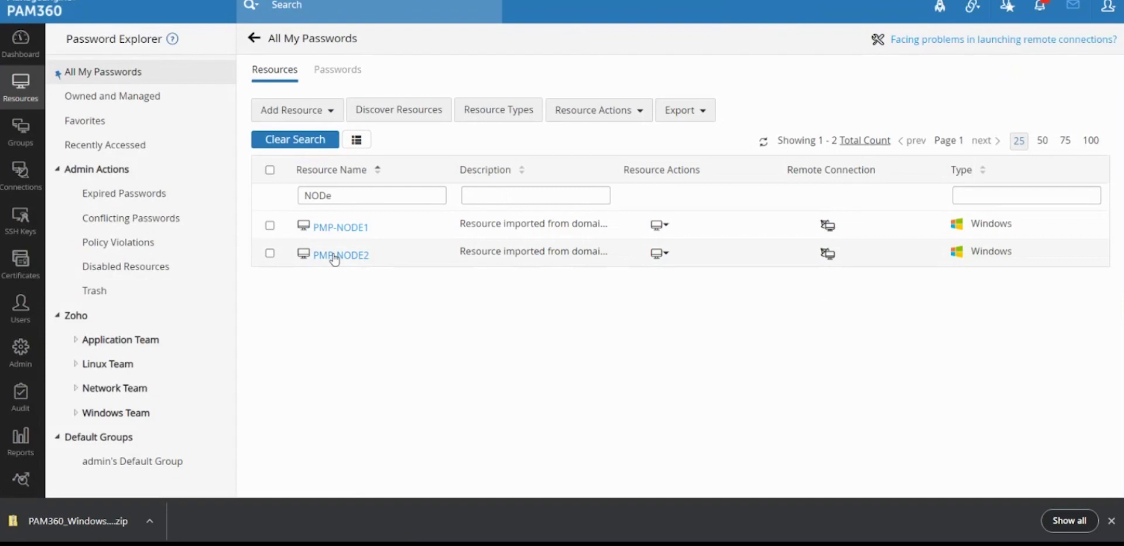
Try auto logon to PMP-NODE2 using the Administrator account of PMPCLUS - Domain Controller.
{"action": "left_click", "coordinate": [827, 253]}
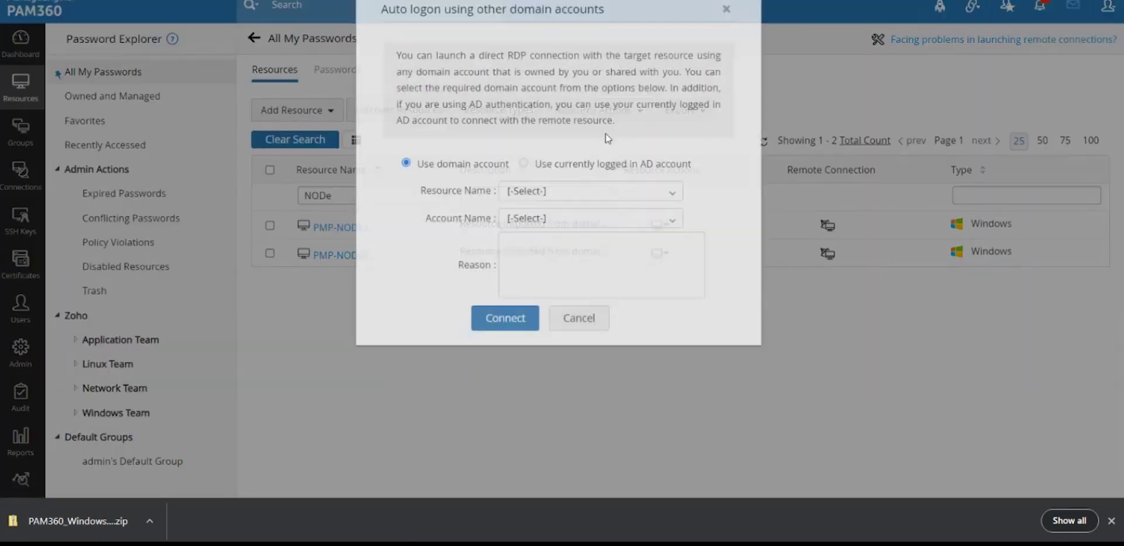
{"action": "left_click", "coordinate": [567, 192]}
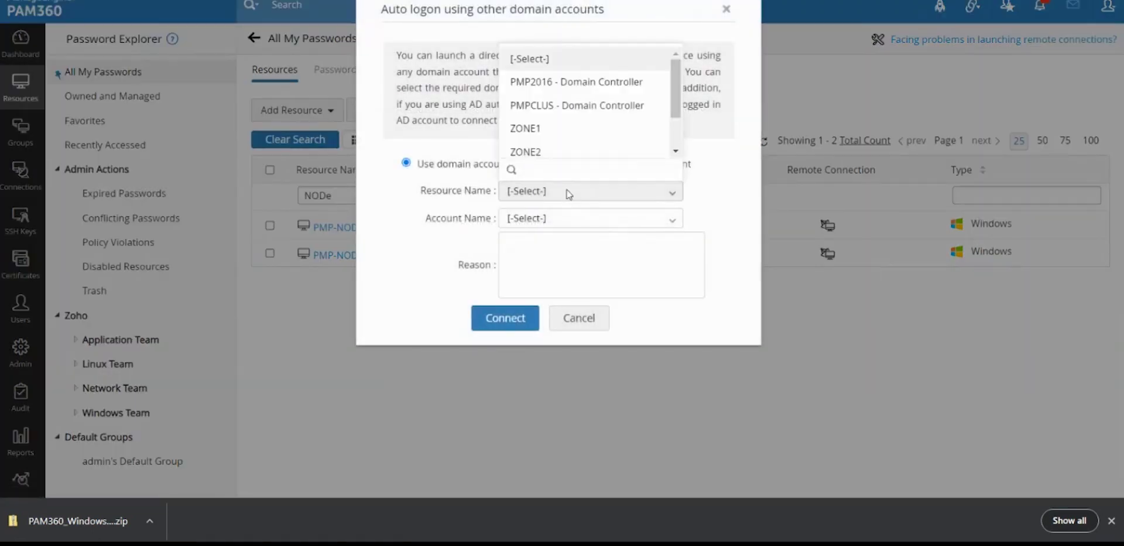
{"action": "left_click", "coordinate": [595, 107]}
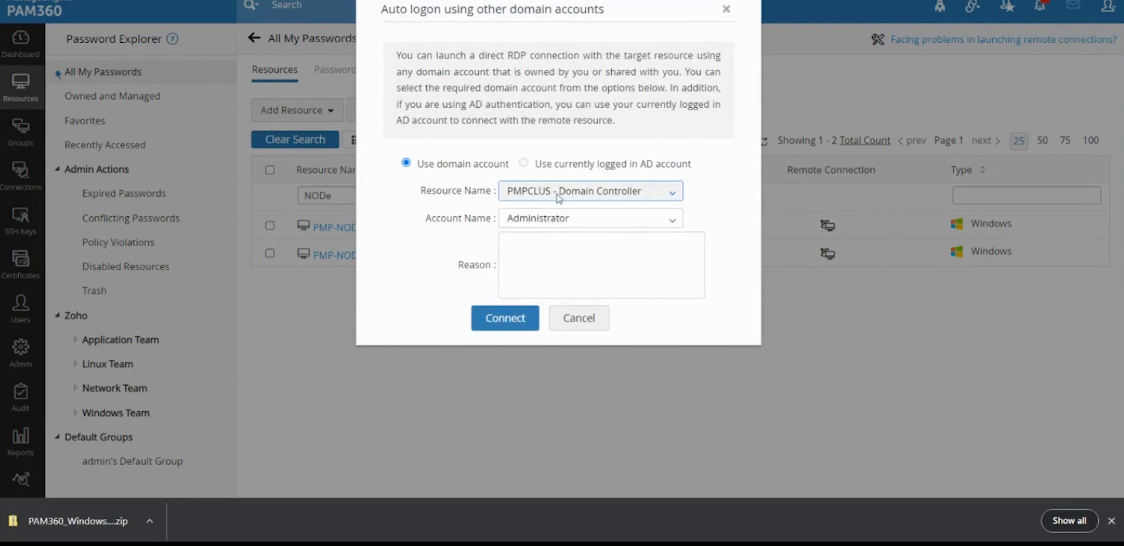
{"action": "left_click", "coordinate": [527, 322]}
Review the account and allowed apps configured for PMP-NODE2's self service privilege elevation, leaving the settings as they are.
{"action": "left_click", "coordinate": [660, 254]}
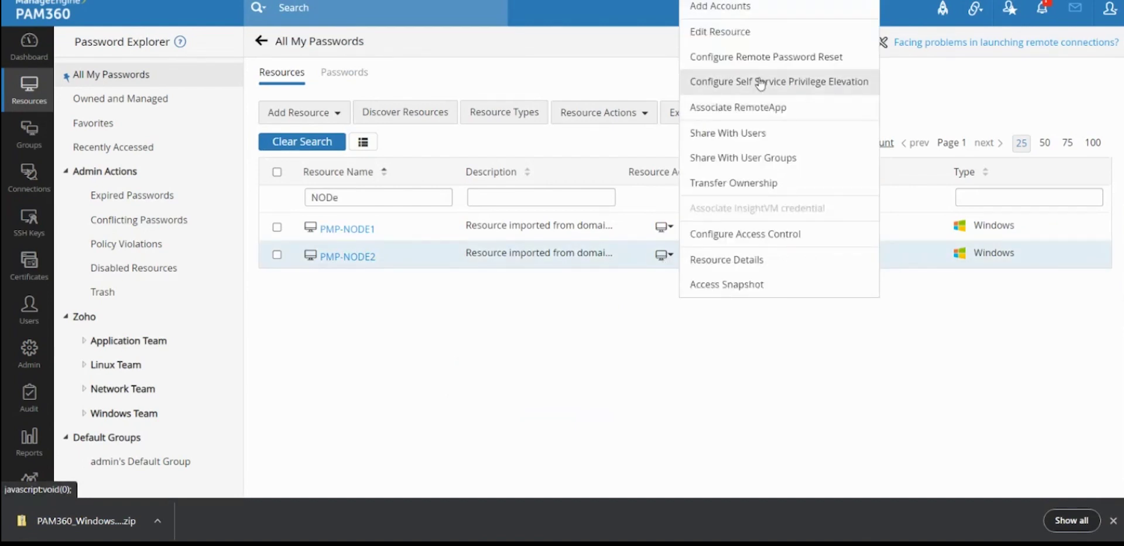
{"action": "left_click", "coordinate": [761, 82]}
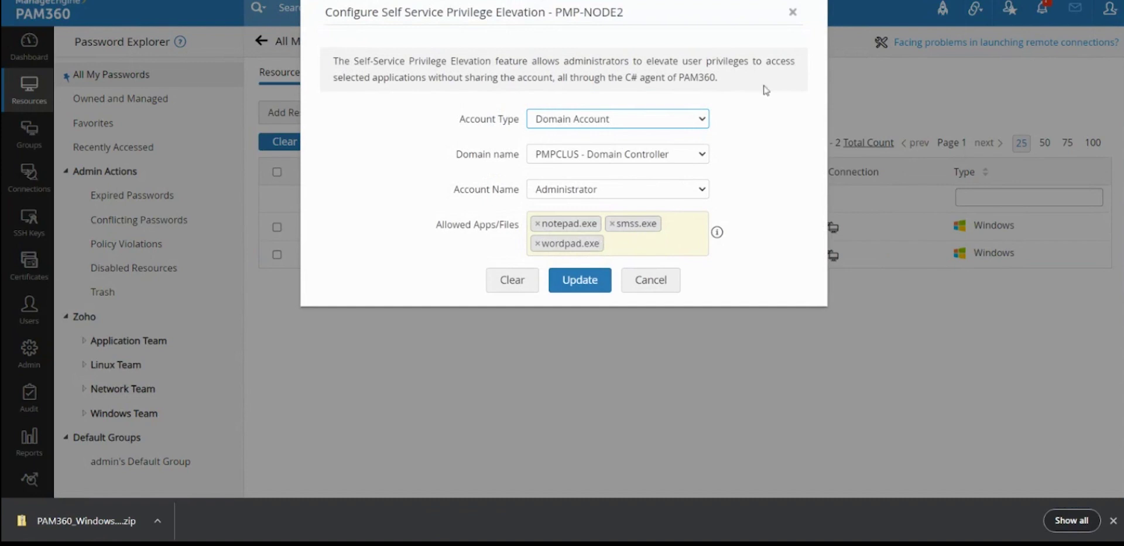
{"action": "left_click", "coordinate": [791, 12]}
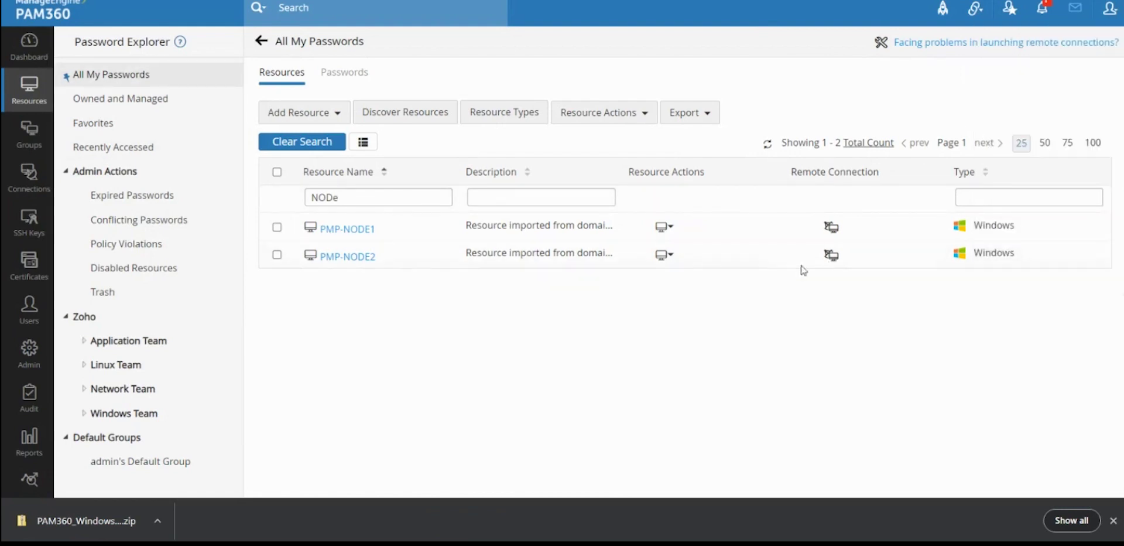
Launch a remote session to PMP-NODE2 with PMPCLUS - Domain Controller's Administrator account and acknowledge the welcome notice.
{"action": "left_click", "coordinate": [831, 258]}
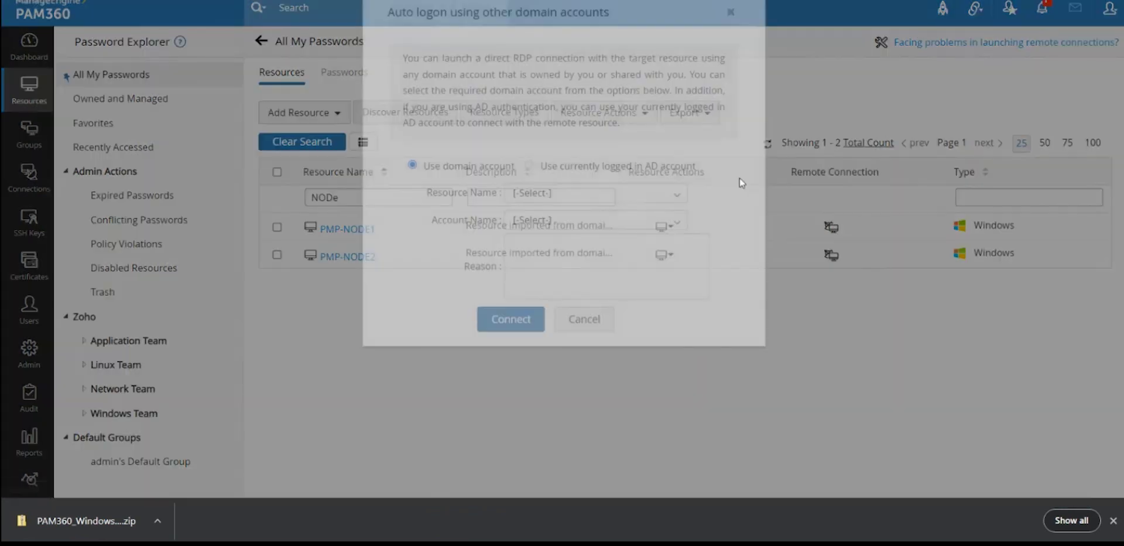
{"action": "left_click_drag", "start_coordinate": [593, 167], "coordinate": [732, 168]}
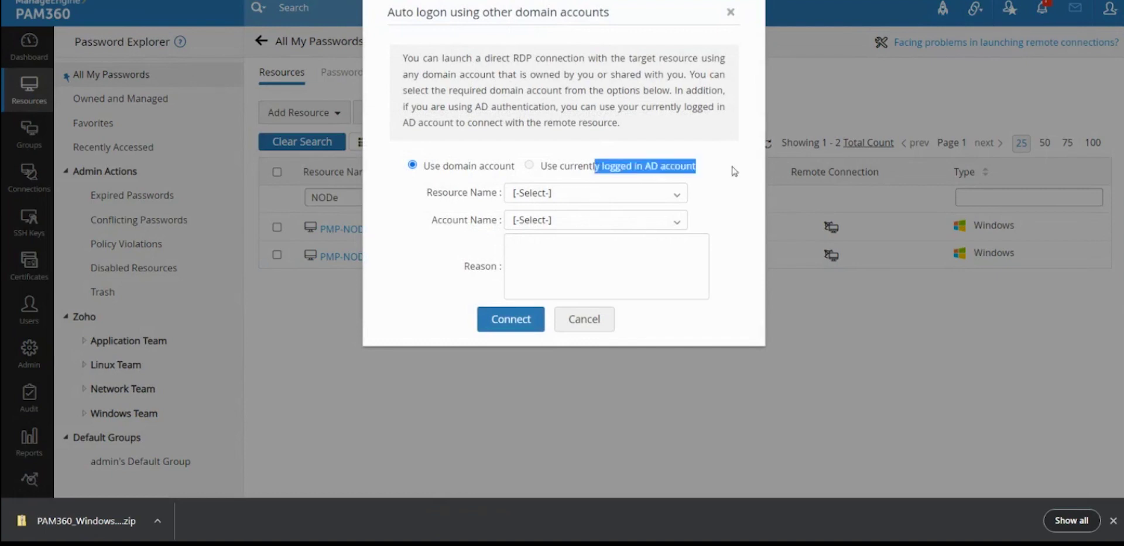
{"action": "left_click", "coordinate": [682, 164]}
{"action": "left_click", "coordinate": [557, 194]}
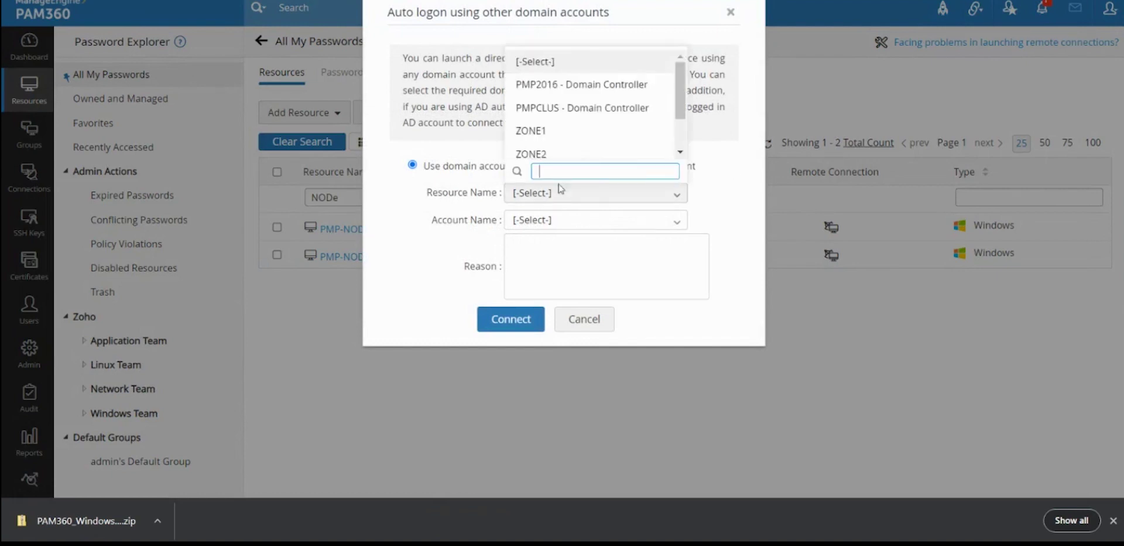
{"action": "left_click", "coordinate": [585, 101]}
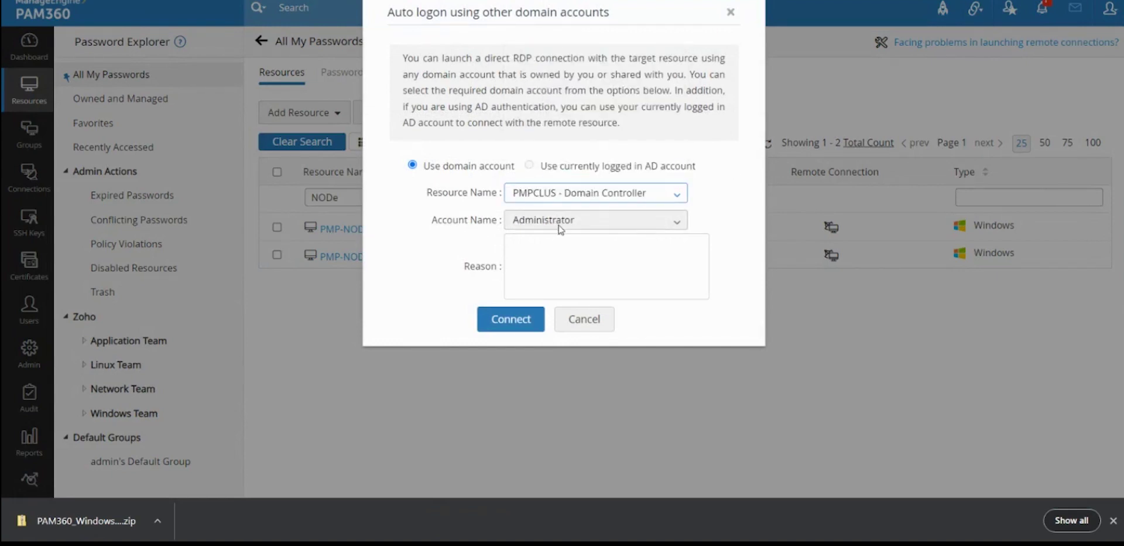
{"action": "left_click", "coordinate": [510, 319]}
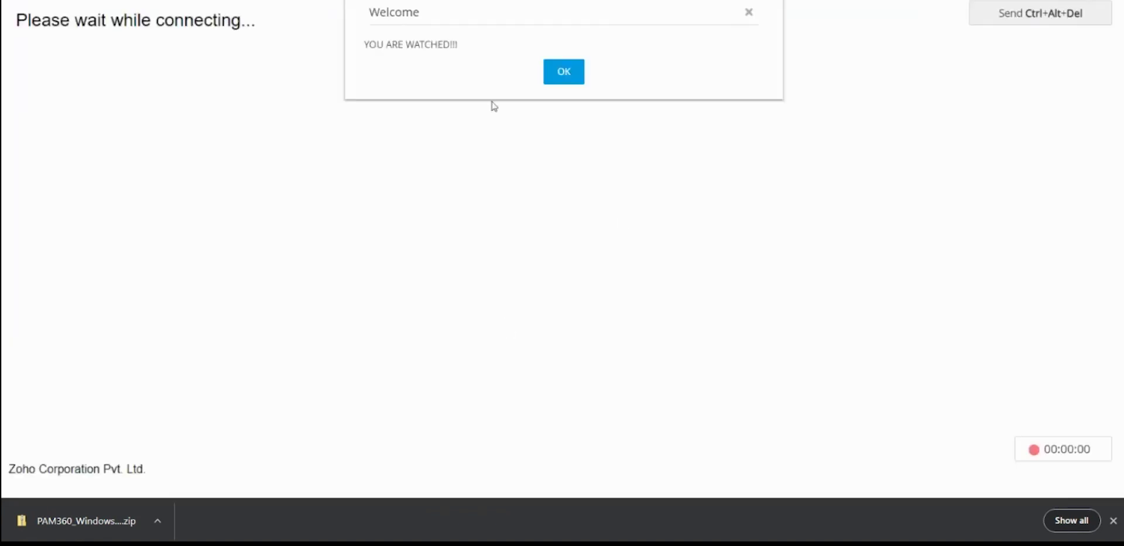
{"action": "left_click", "coordinate": [565, 72]}
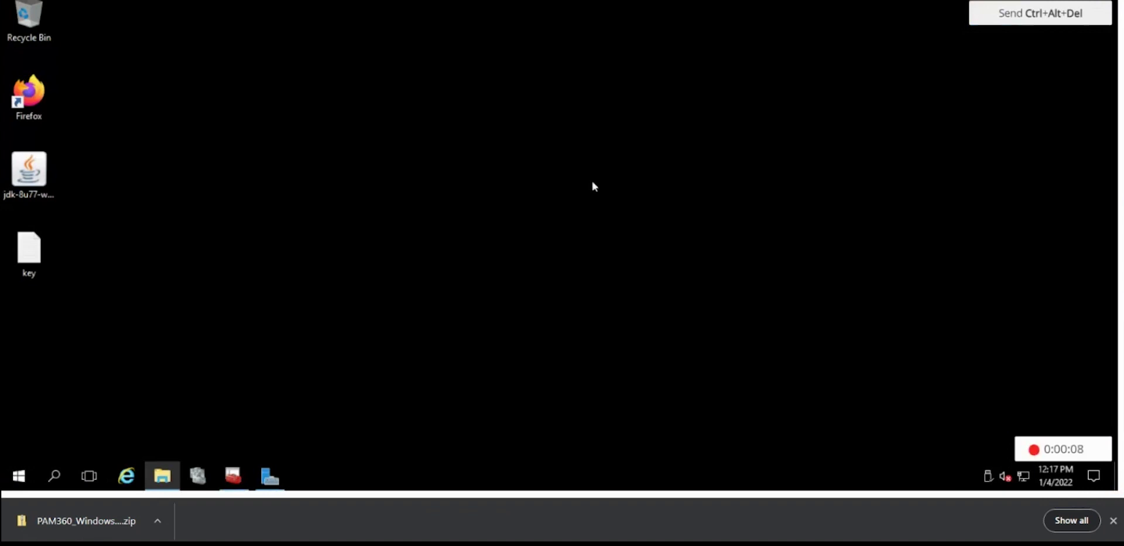
Search for Notepad in the remote Windows session and open its file location.
{"action": "left_click", "coordinate": [54, 476]}
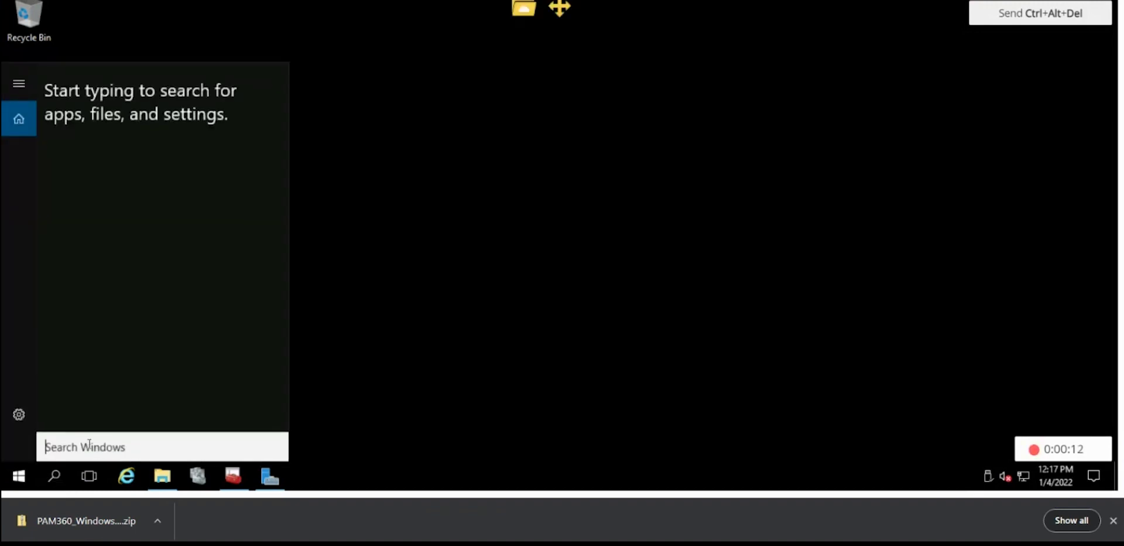
{"action": "type", "text": "notepad"}
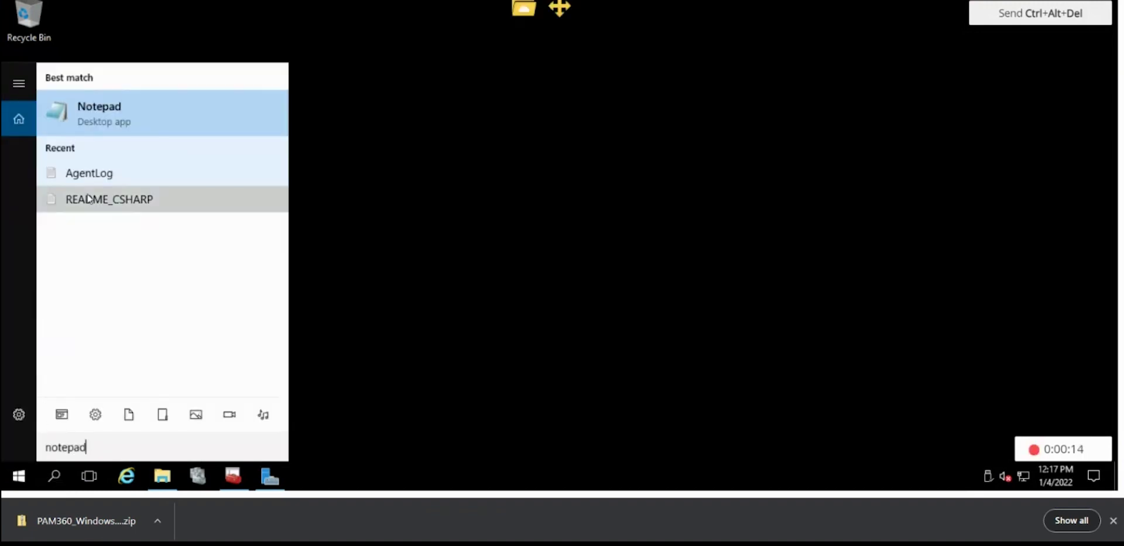
{"action": "right_click", "coordinate": [127, 112]}
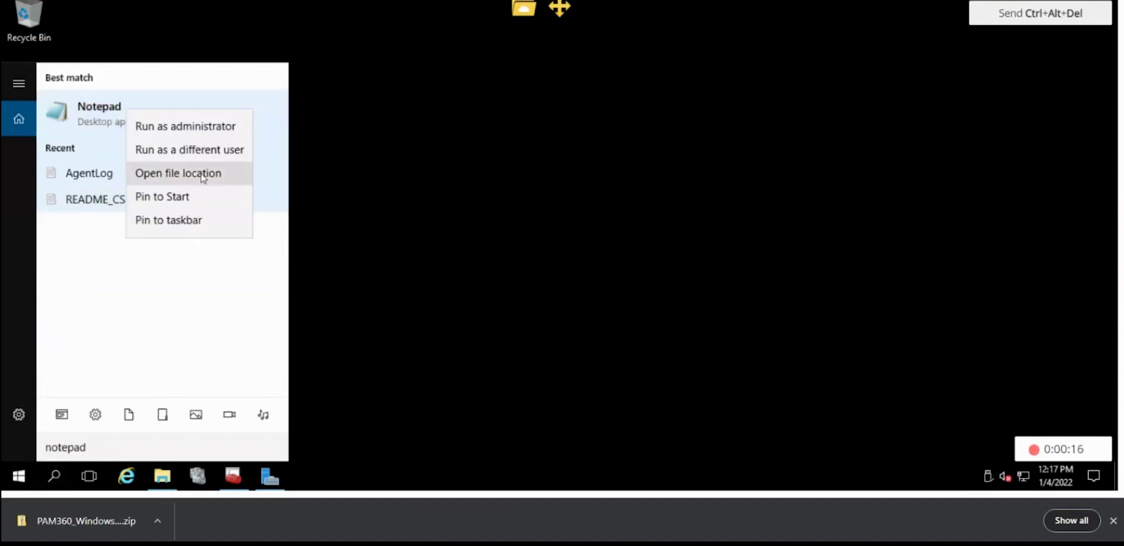
{"action": "left_click", "coordinate": [175, 173]}
{"action": "left_click", "coordinate": [424, 240]}
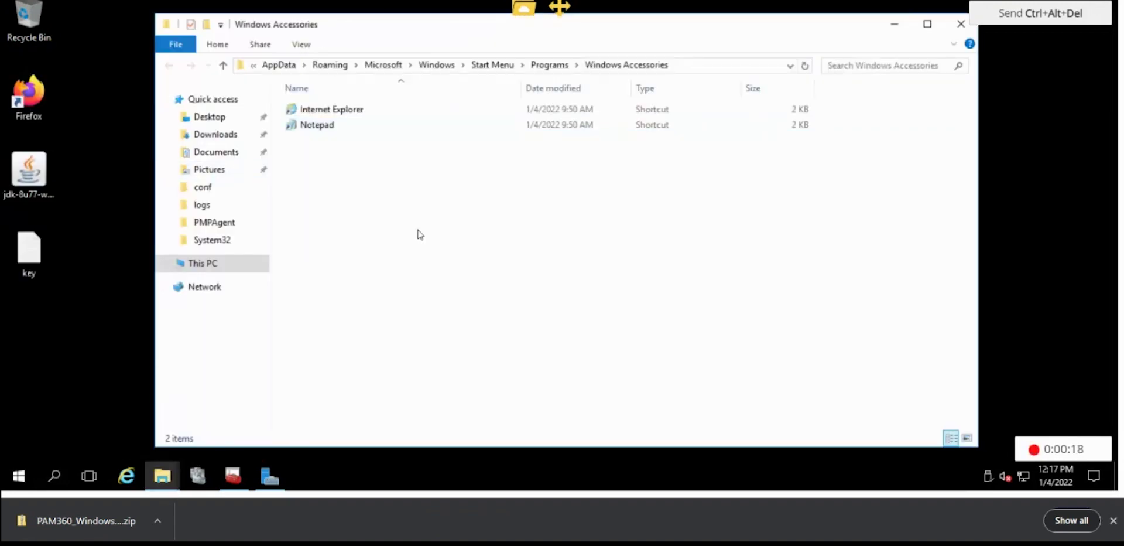
Run the Notepad shortcut as the PAM360 Privileged Account, elevating it with the reason "I am testing".
{"action": "right_click", "coordinate": [329, 127]}
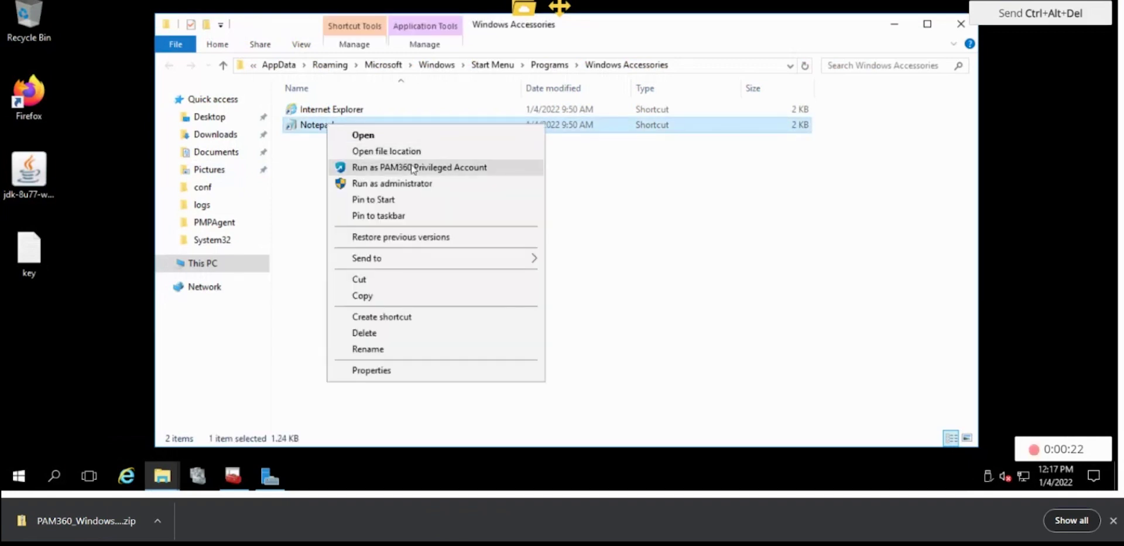
{"action": "left_click", "coordinate": [463, 171]}
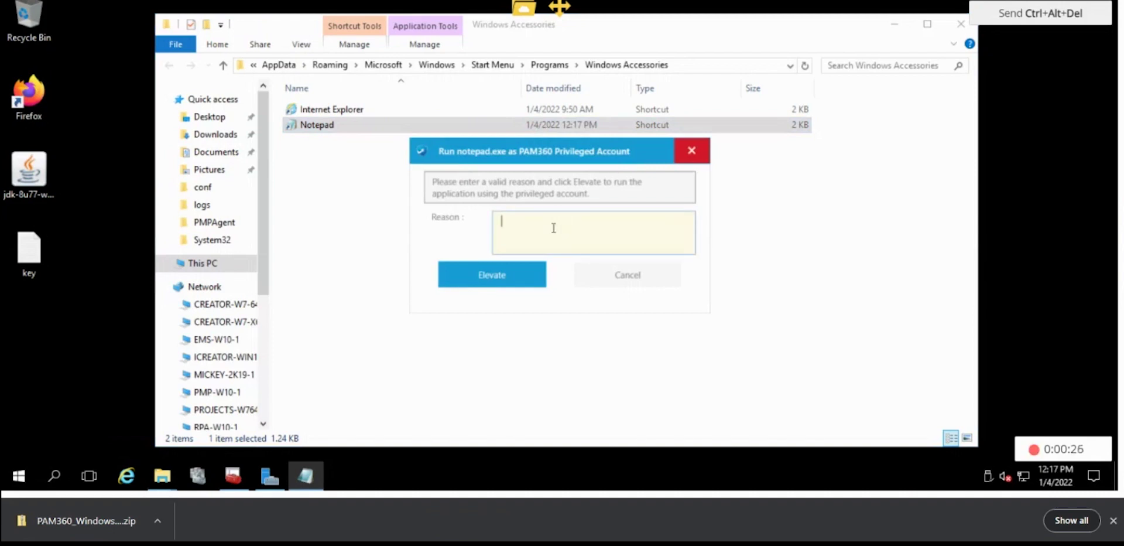
{"action": "type", "text": "I am testing"}
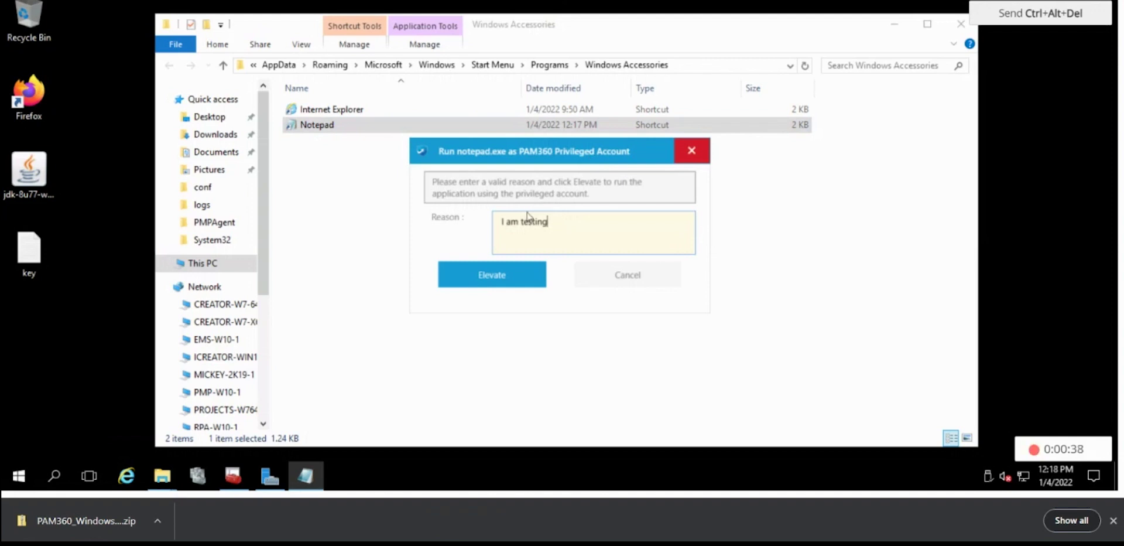
{"action": "left_click", "coordinate": [496, 276]}
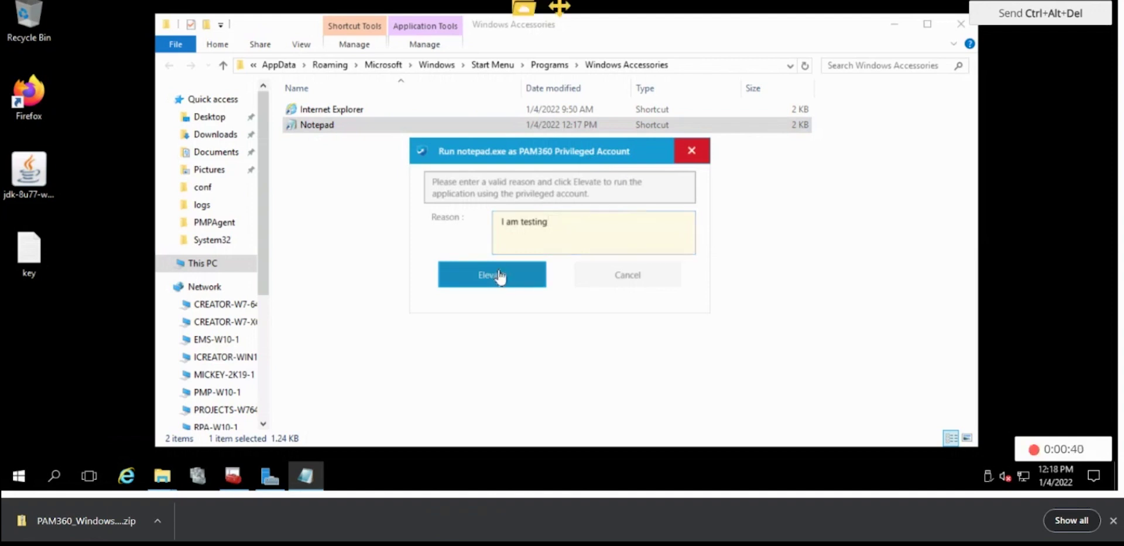
{"action": "left_click", "coordinate": [585, 281]}
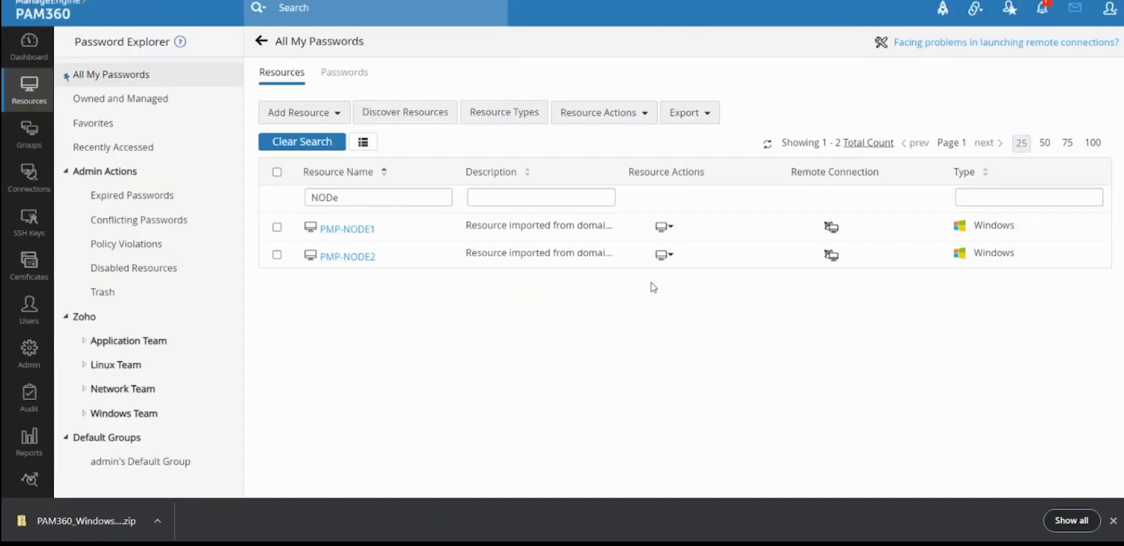
Recheck PMP-NODE2's self service privilege elevation configuration in PAM360 and close it without updating.
{"action": "left_click", "coordinate": [668, 263]}
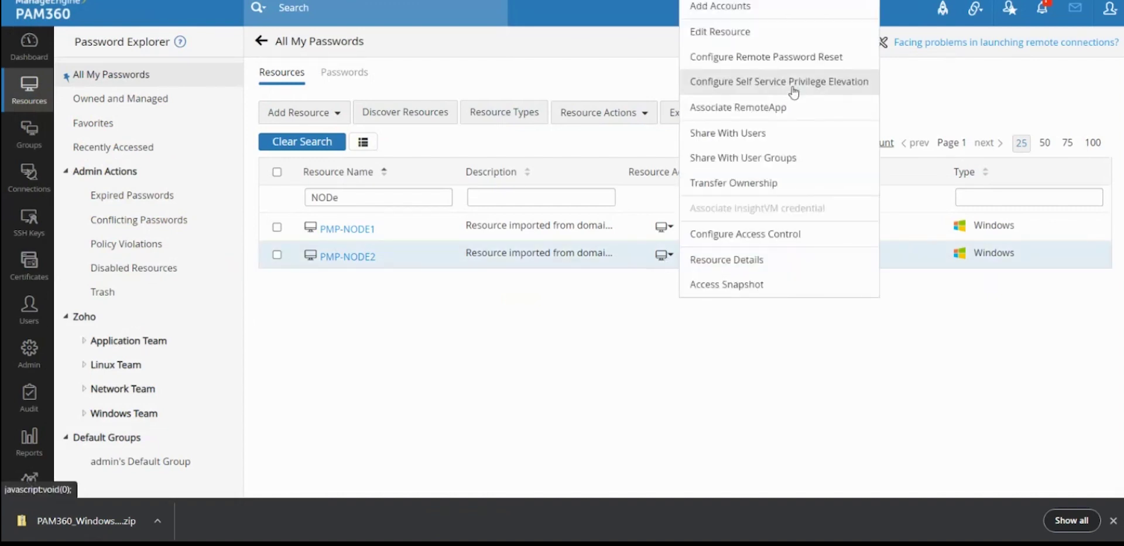
{"action": "left_click", "coordinate": [790, 82]}
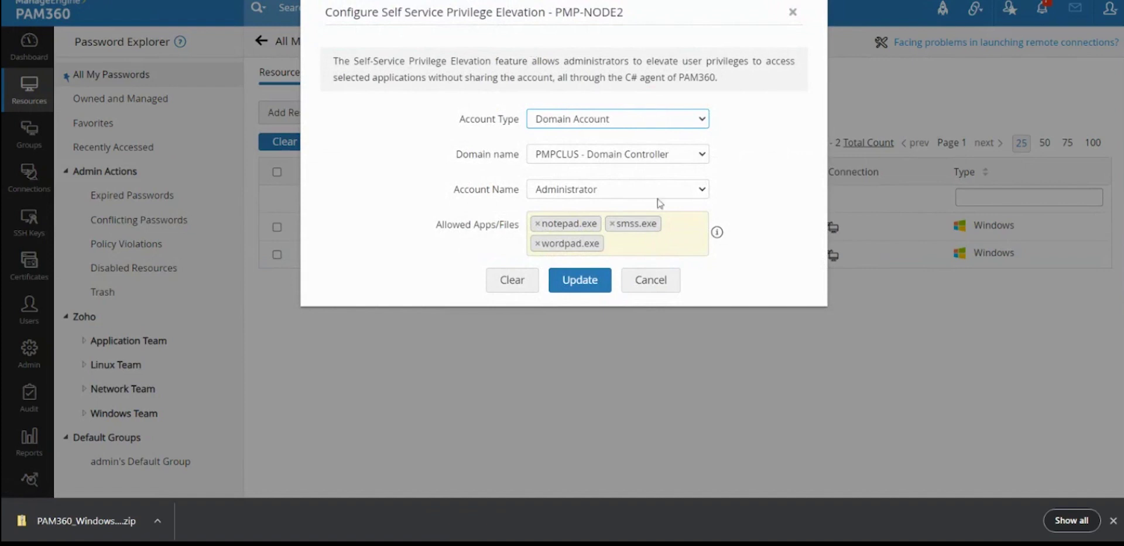
{"action": "left_click", "coordinate": [667, 281]}
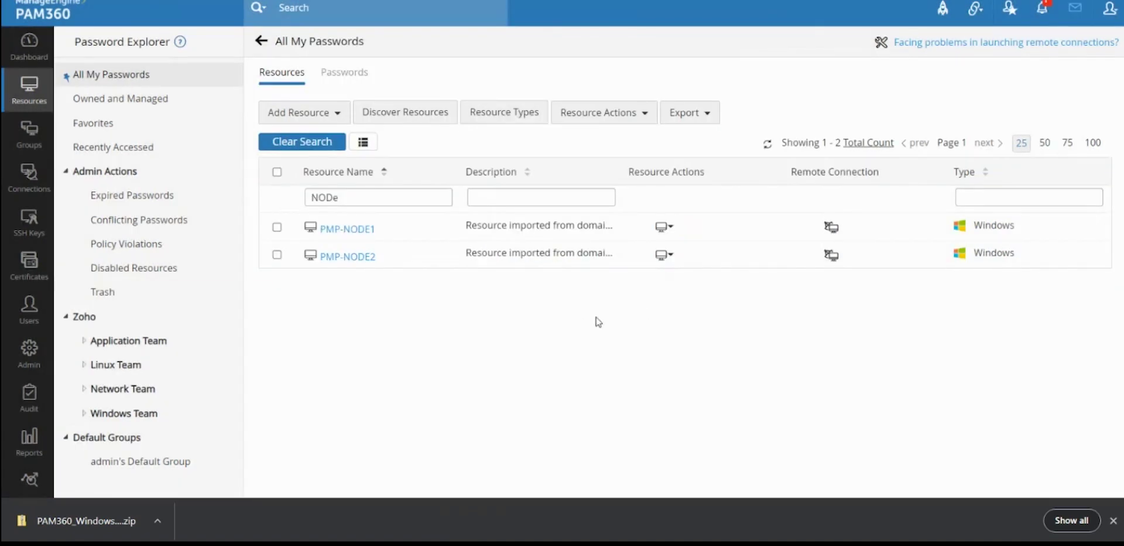
Open PMP-NODE2's self service privilege elevation configuration and check which account names are offered for the Local Account type.
{"action": "left_click", "coordinate": [663, 259]}
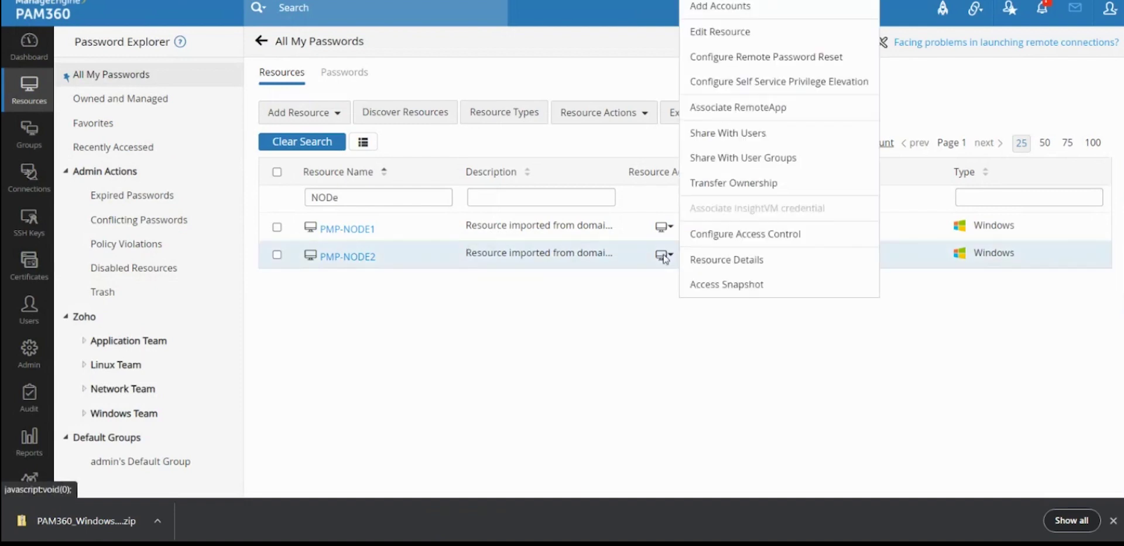
{"action": "left_click", "coordinate": [797, 82]}
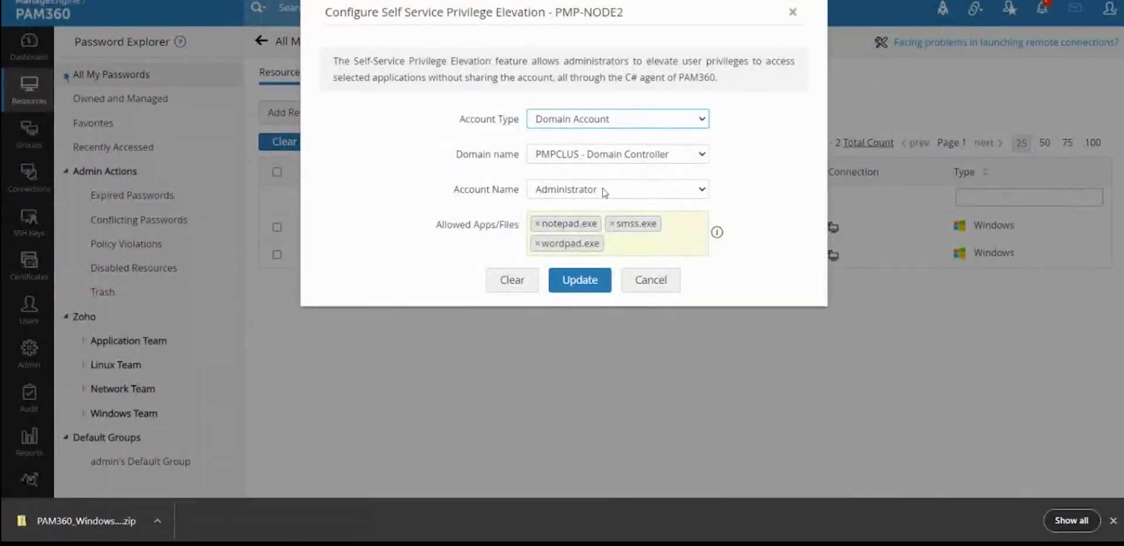
{"action": "left_click", "coordinate": [598, 120]}
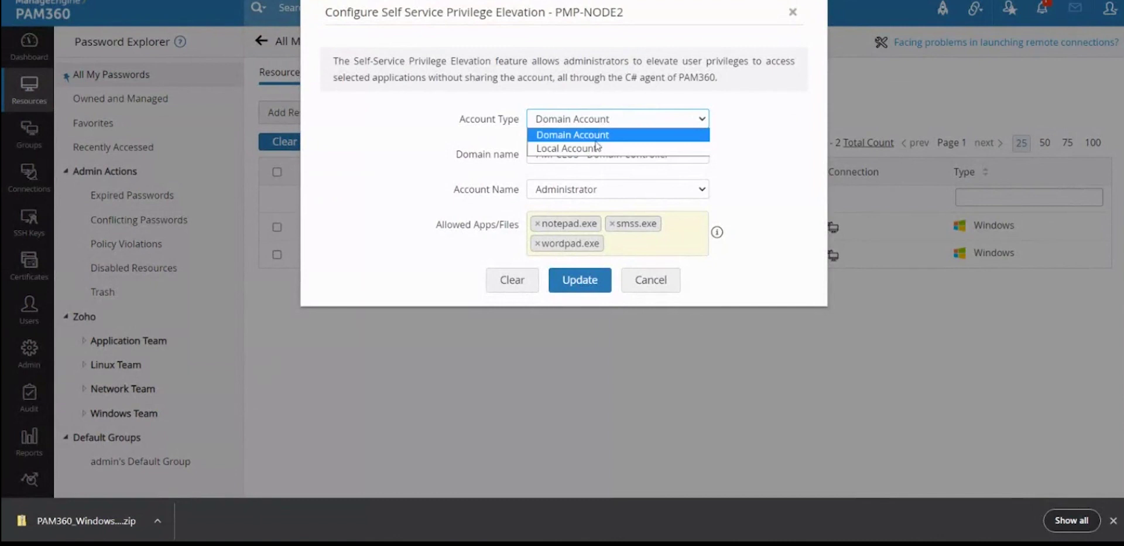
{"action": "left_click", "coordinate": [771, 102]}
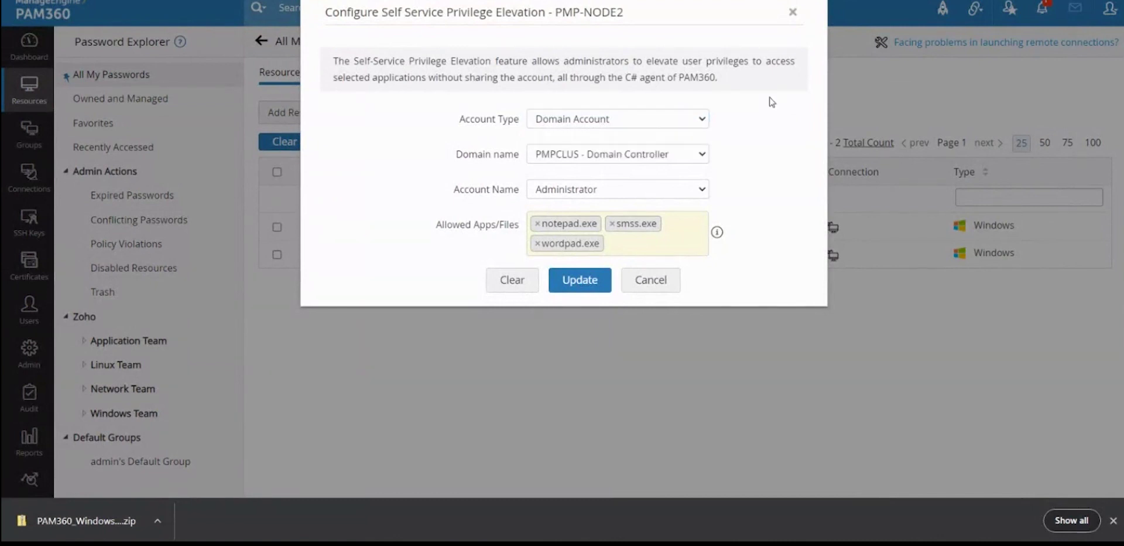
{"action": "left_click", "coordinate": [587, 119]}
{"action": "left_click", "coordinate": [584, 145]}
{"action": "left_click", "coordinate": [580, 157]}
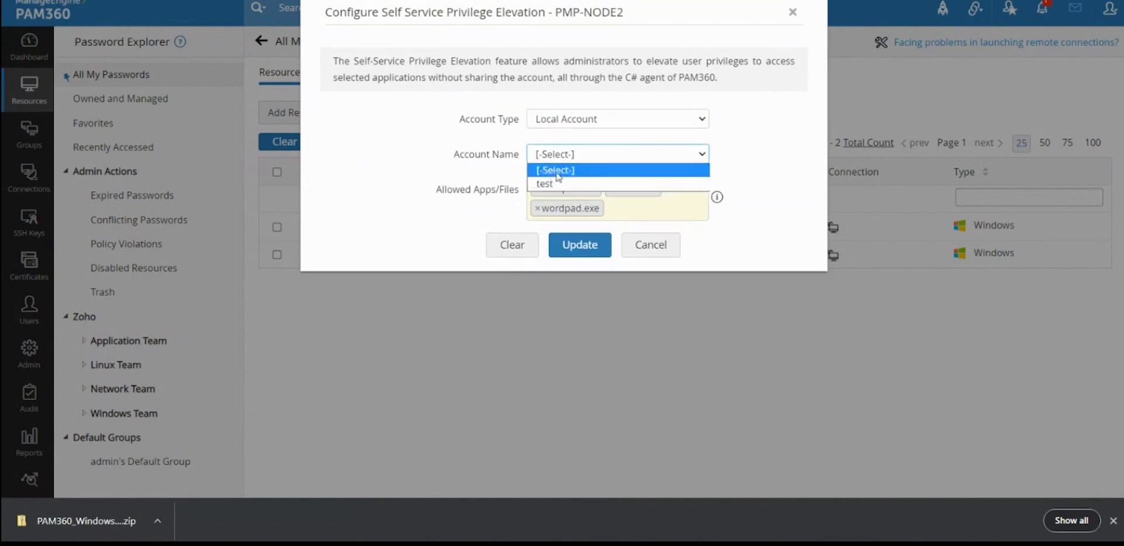
{"action": "left_click", "coordinate": [765, 138]}
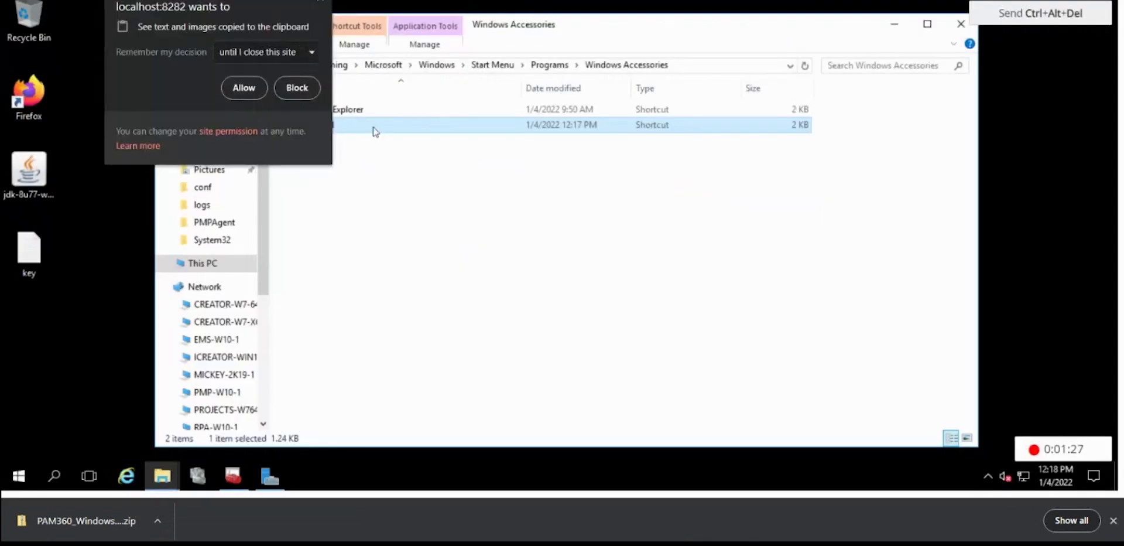
Allow the remote session to access the clipboard and close the Windows Accessories folder after checking the Notepad shortcut's run options.
{"action": "right_click", "coordinate": [375, 132]}
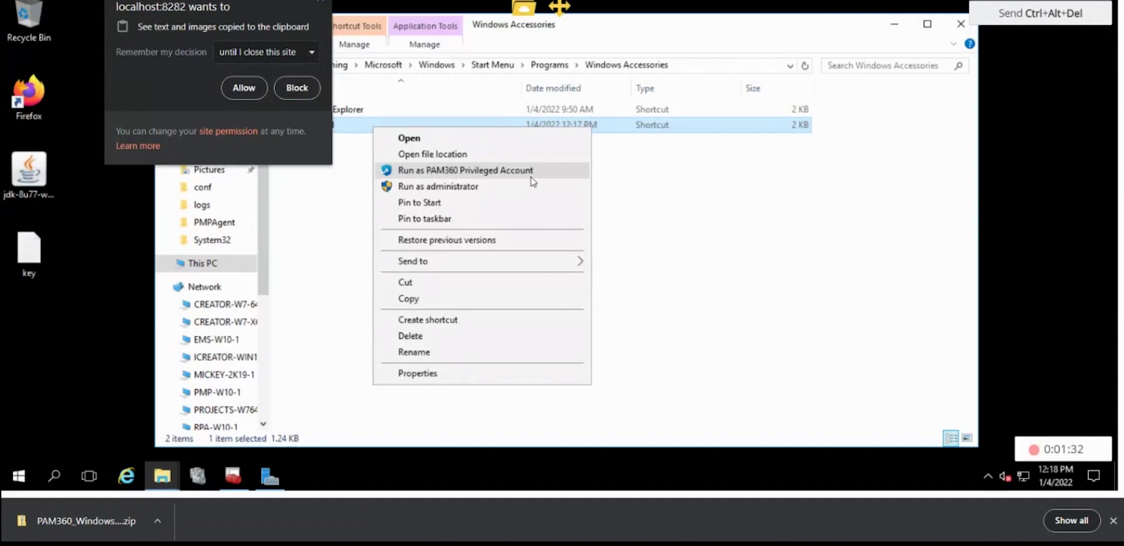
{"action": "left_click", "coordinate": [243, 88]}
{"action": "left_click", "coordinate": [741, 260]}
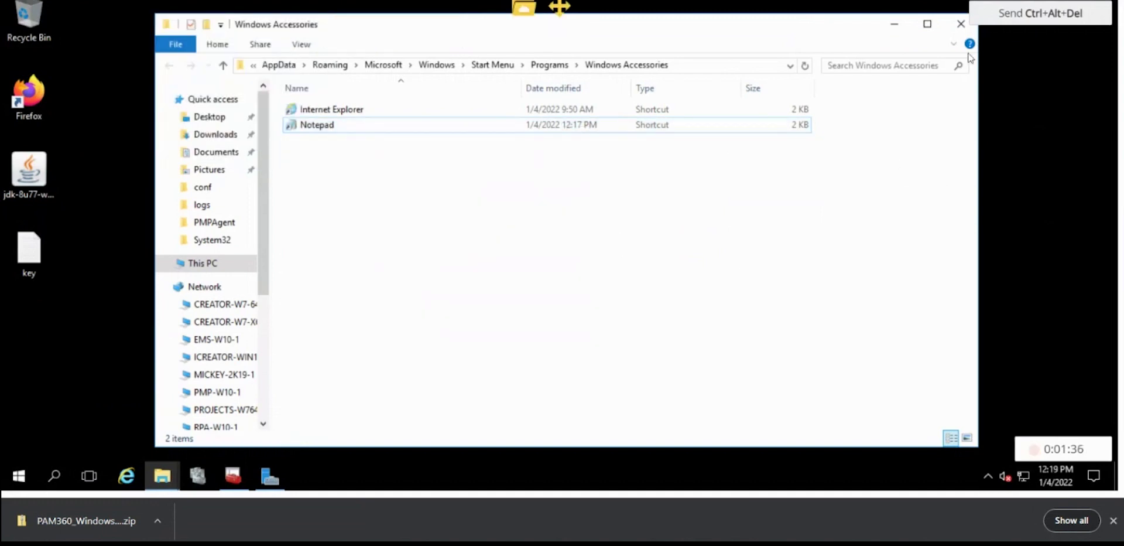
{"action": "left_click", "coordinate": [961, 23]}
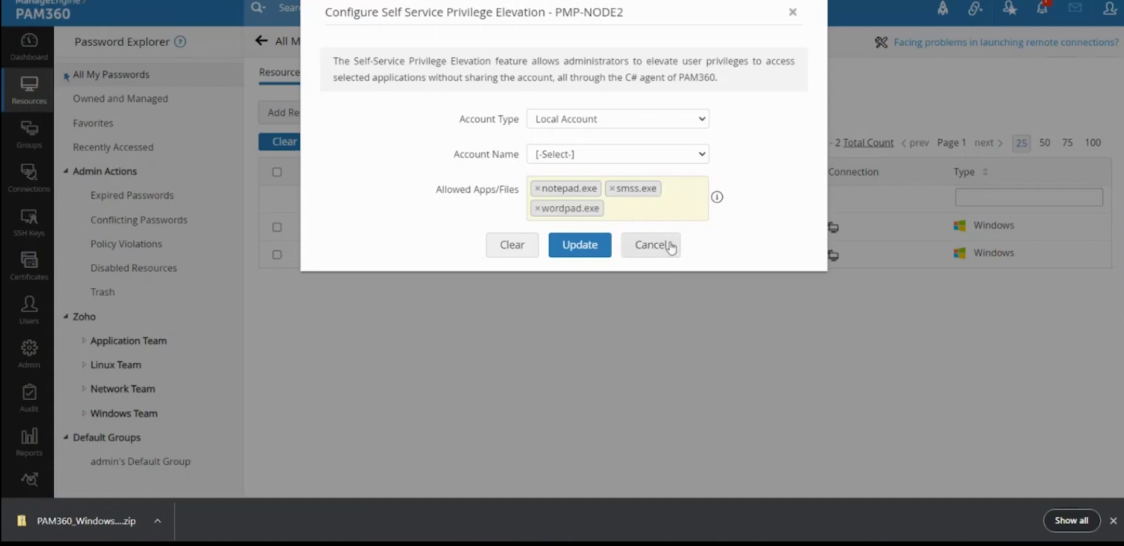
Close PMP-NODE2's self service privilege elevation configuration in PAM360 without updating and open the Audit section.
{"action": "left_click", "coordinate": [650, 244]}
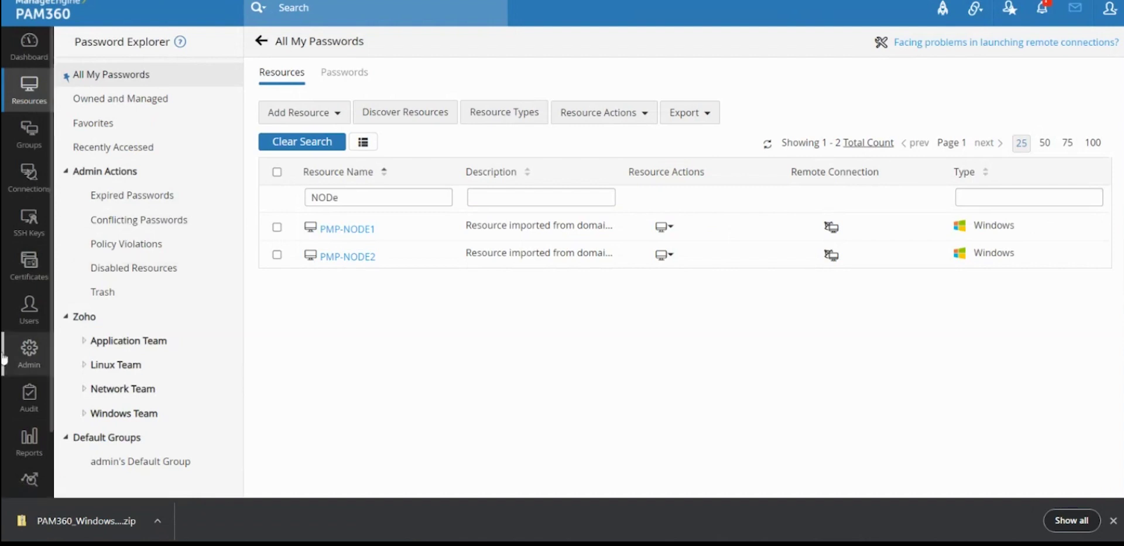
{"action": "left_click", "coordinate": [29, 394]}
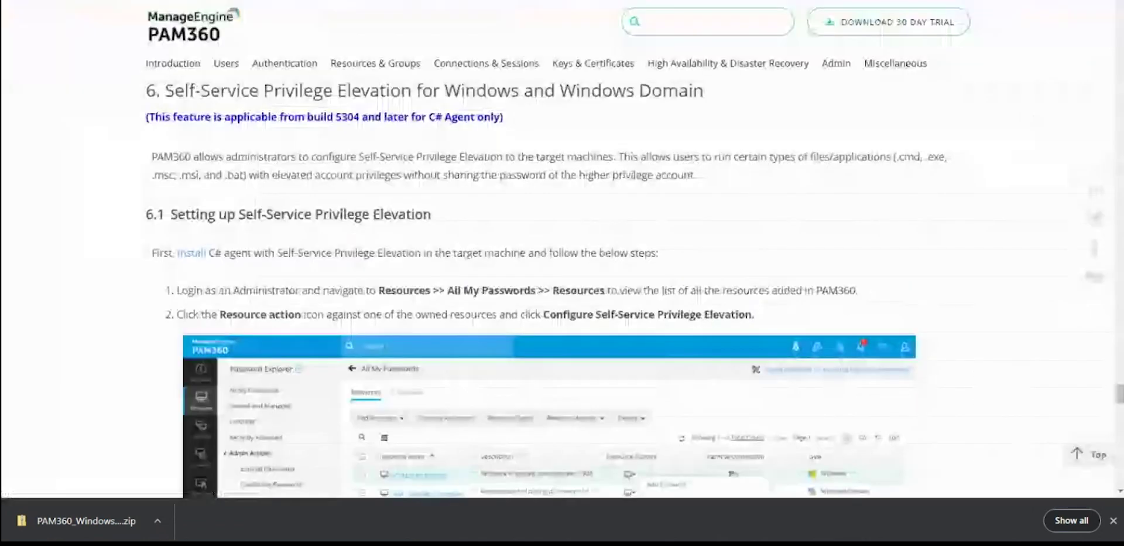
Read the PAM360 online help on self-service privilege elevation, covering its setup, the query and custom reports, and its use.
{"action": "scroll", "coordinate": [198, 306], "scroll_direction": "down", "scroll_amount": 10}
{"action": "scroll", "coordinate": [198, 306], "scroll_direction": "down", "scroll_amount": 15}
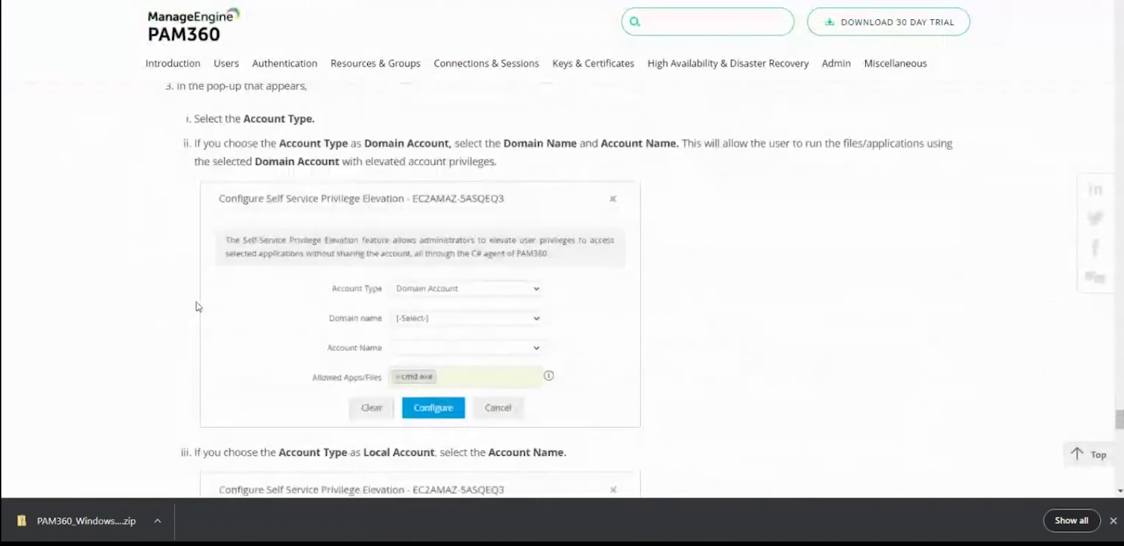
{"action": "scroll", "coordinate": [198, 305], "scroll_direction": "down", "scroll_amount": 3}
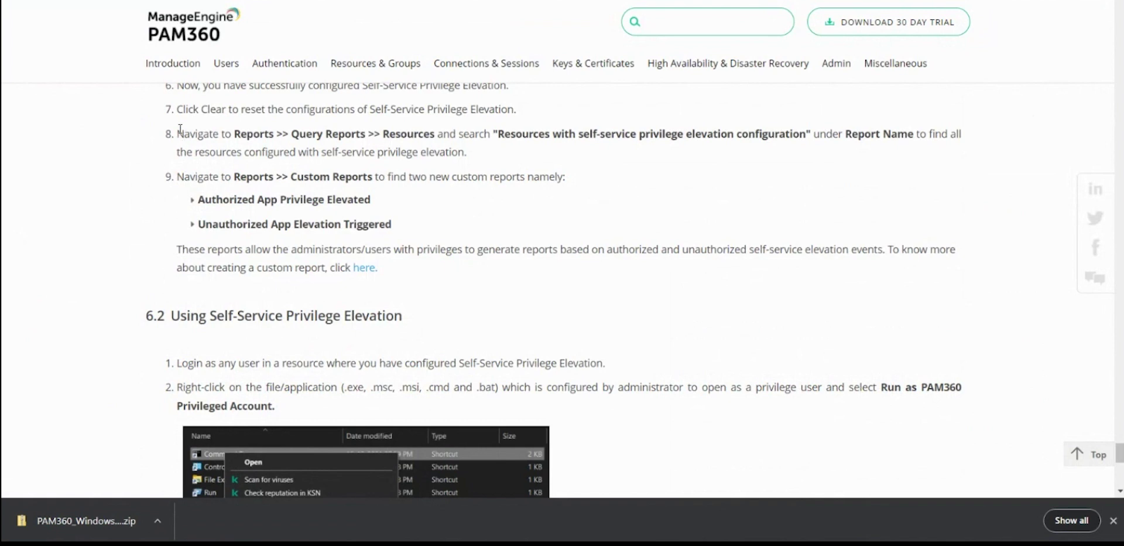
{"action": "left_click_drag", "start_coordinate": [179, 133], "coordinate": [420, 228]}
{"action": "left_click", "coordinate": [487, 228]}
{"action": "left_click_drag", "start_coordinate": [199, 200], "coordinate": [373, 200]}
{"action": "left_click_drag", "start_coordinate": [200, 225], "coordinate": [432, 224]}
{"action": "left_click", "coordinate": [434, 224]}
{"action": "left_click_drag", "start_coordinate": [200, 227], "coordinate": [472, 250]}
{"action": "left_click", "coordinate": [483, 243]}
{"action": "scroll", "coordinate": [530, 237], "scroll_direction": "down", "scroll_amount": 4}
{"action": "scroll", "coordinate": [527, 236], "scroll_direction": "down", "scroll_amount": 6}
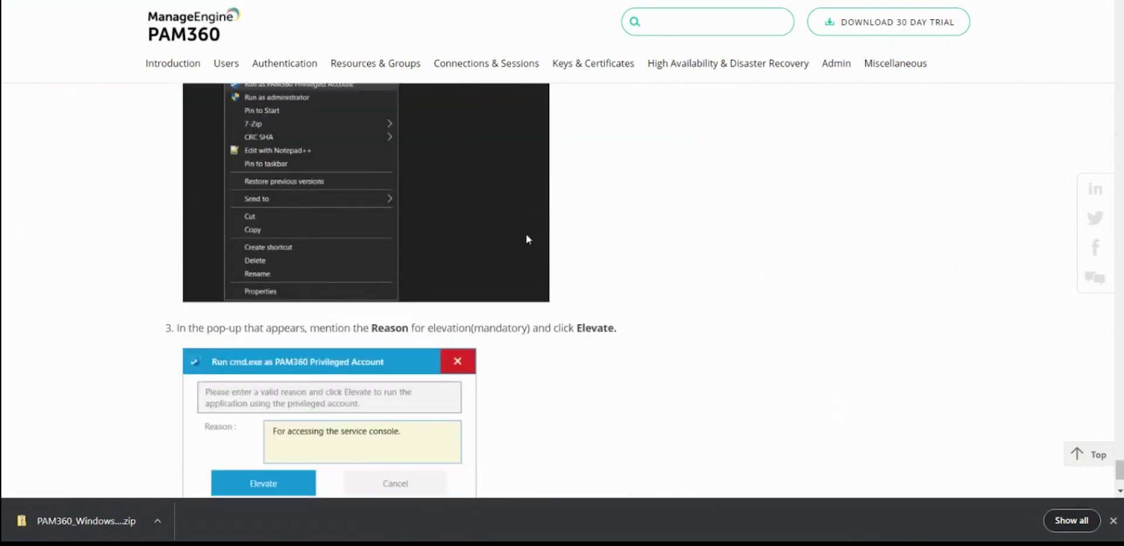